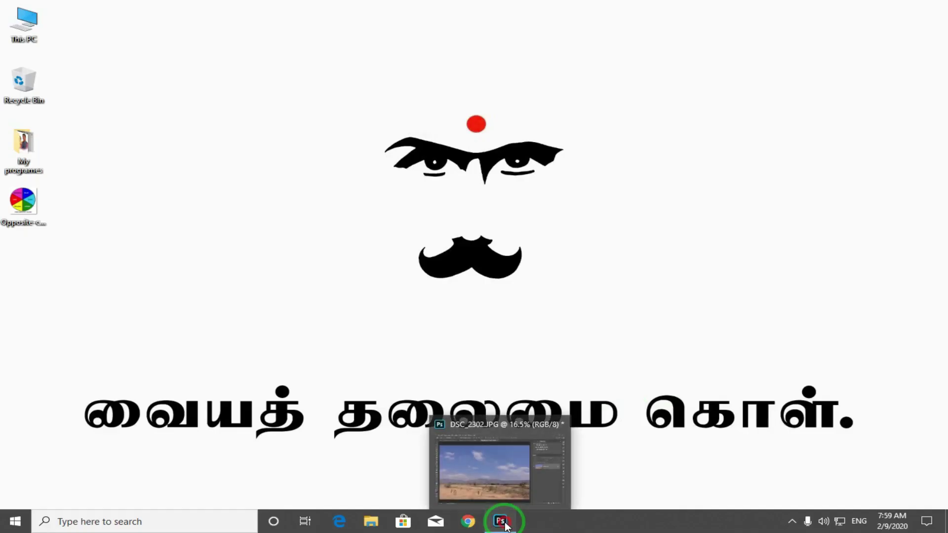
Step: Bring Photoshop forward from the taskbar, showing the landscape photo DSC_2302.JPG
click(500, 520)
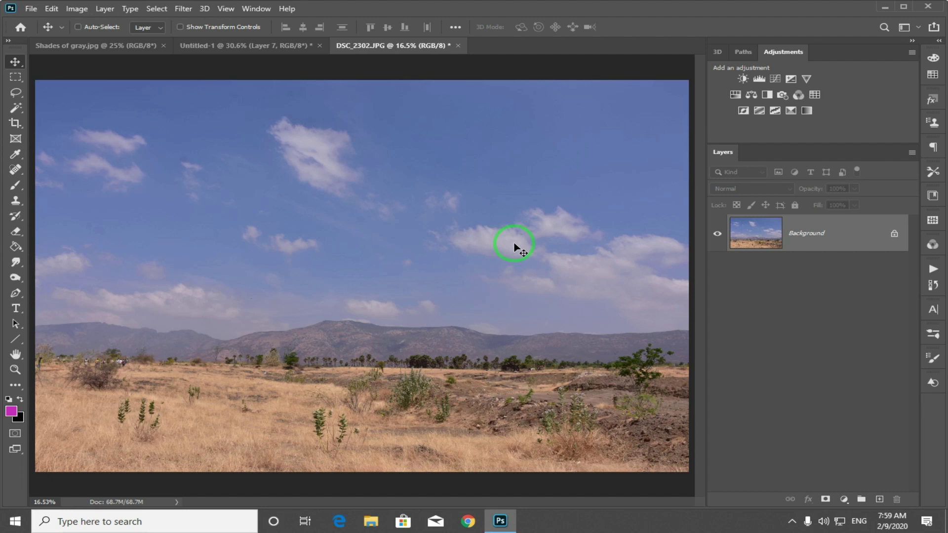
Step: Show the Shades of gray.jpg document with its eleven-step 0–100% grayscale chart
click(55, 43)
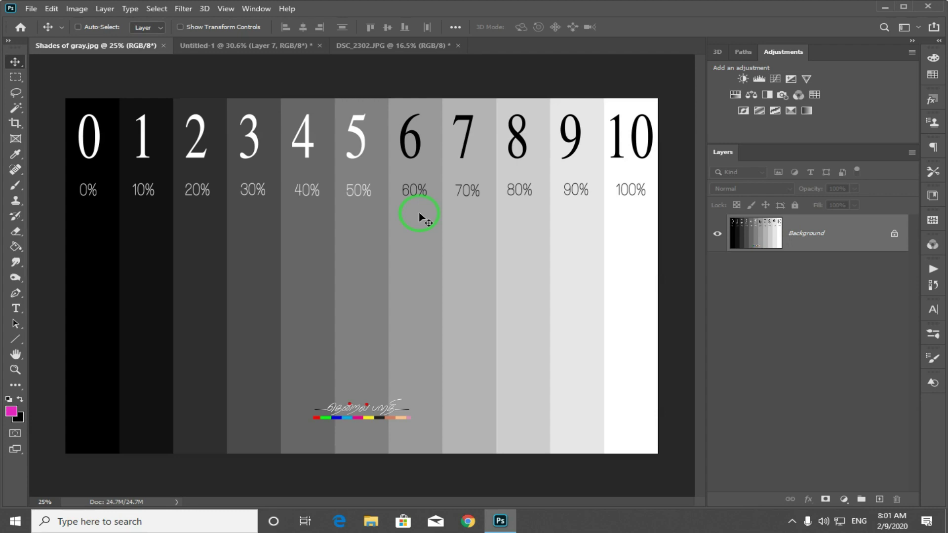
Step: Show the Untitled-1 chart pairing yellow–blue, red–cyan and magenta–green
click(241, 45)
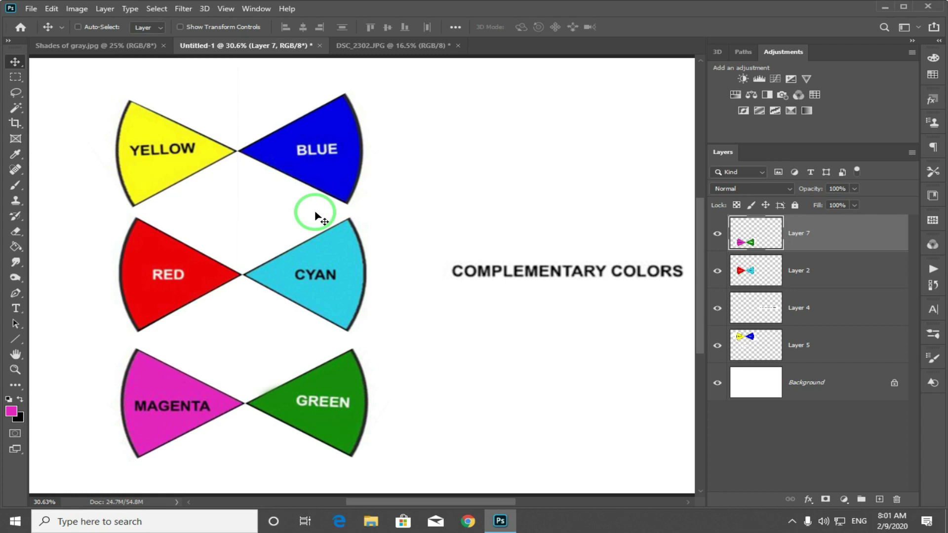
Step: Preview the Color Balance dialog (Ctrl+B) beside the chart, then cancel it without applying changes
key(ctrl+b)
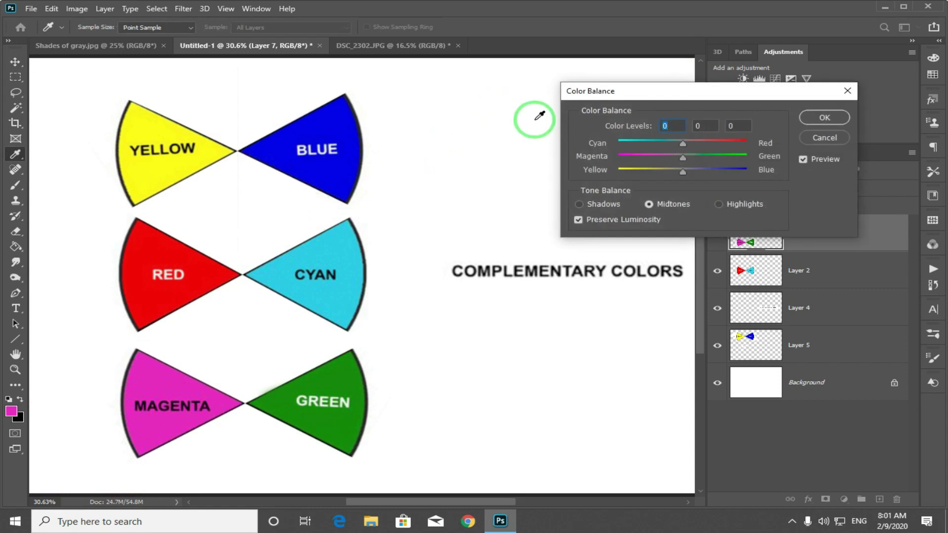
drag(650, 94, 495, 116)
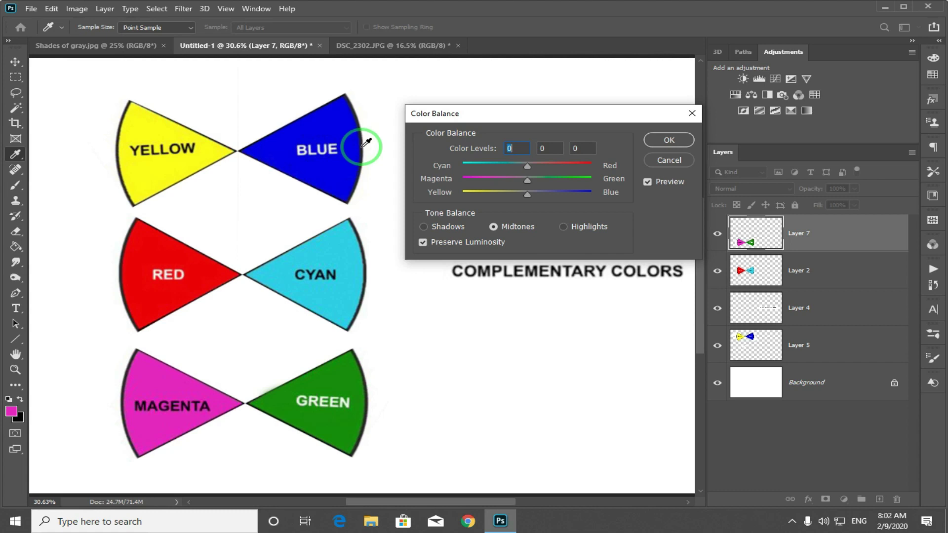
click(669, 161)
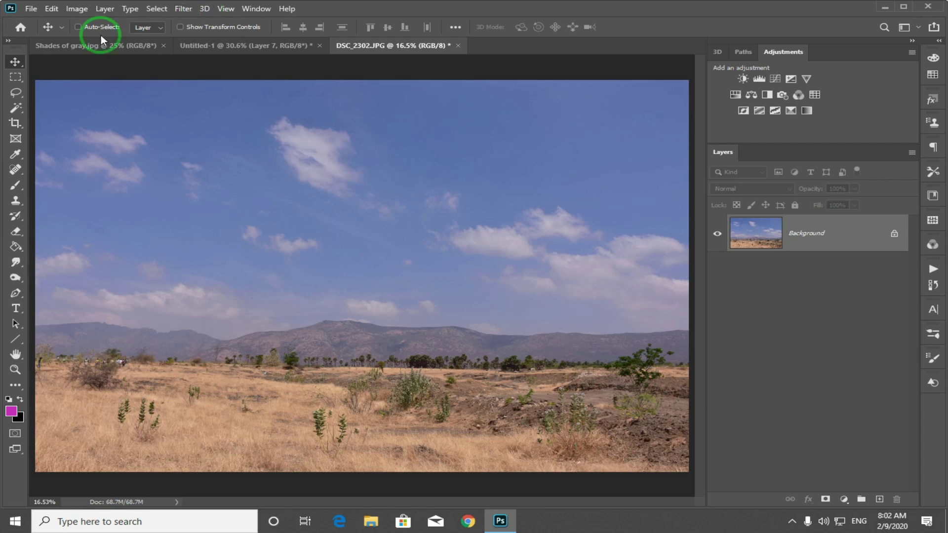
Step: Apply Image > Adjustments > Levels to the photo with black input 30 and midtone 0.72
click(72, 8)
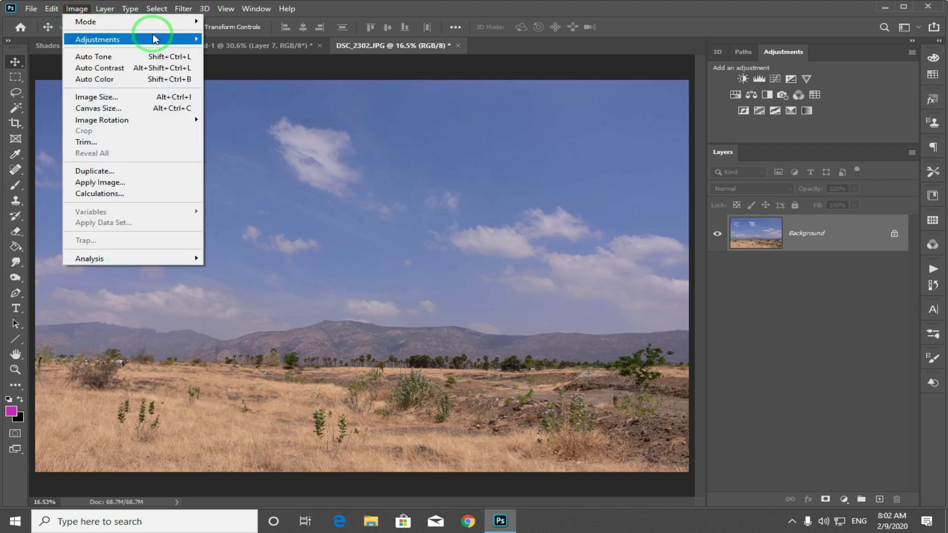
mouse_move(148, 39)
click(291, 53)
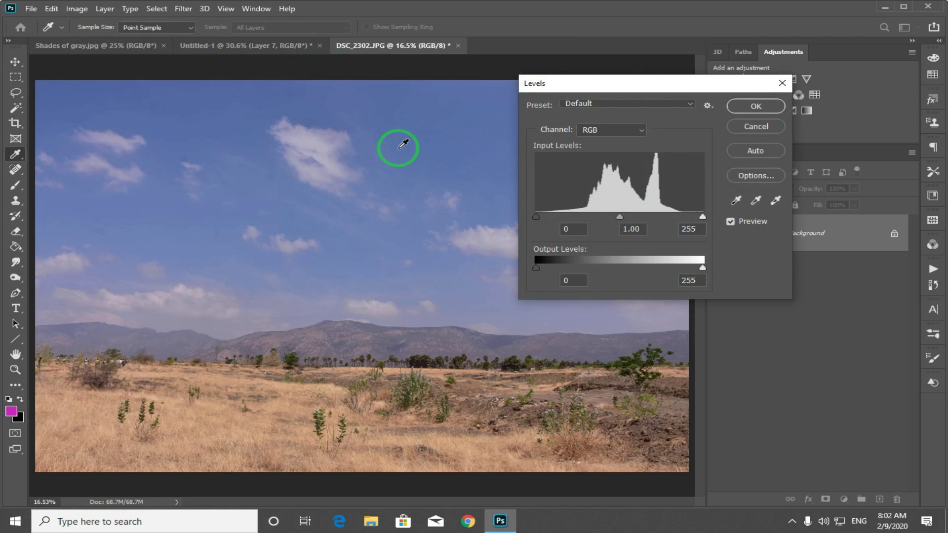
drag(535, 217, 555, 217)
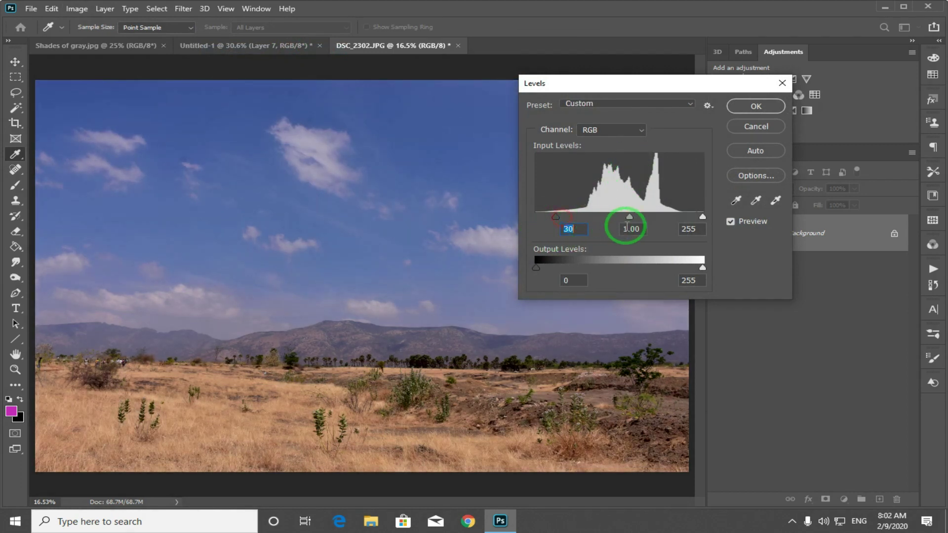
drag(630, 217, 644, 217)
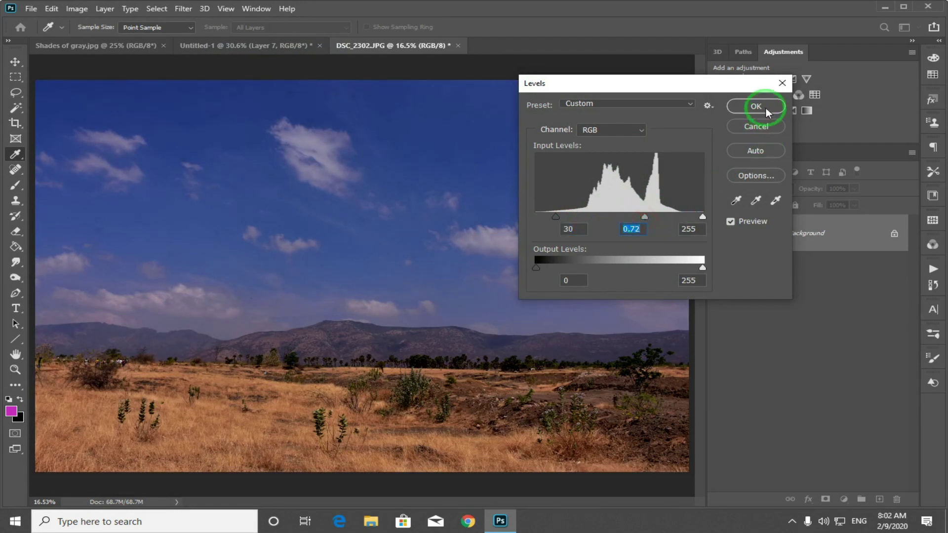
click(756, 107)
key(v)
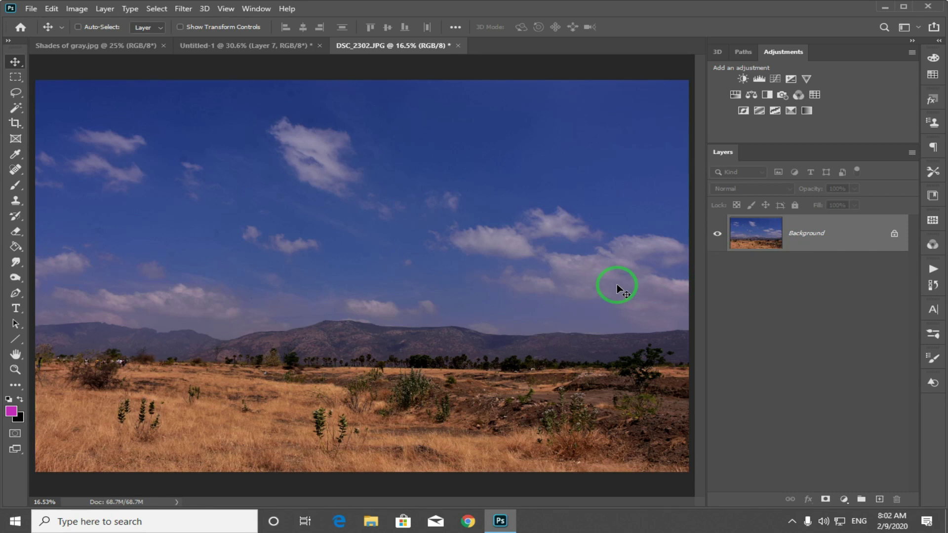
Step: Undo the Levels correction and convert the Background layer into a Smart Object
key(ctrl+z)
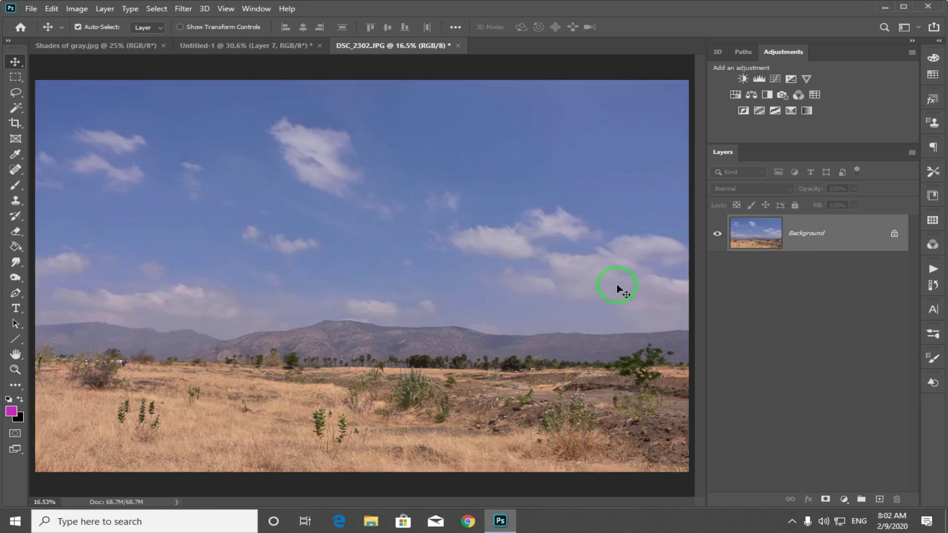
right_click(815, 237)
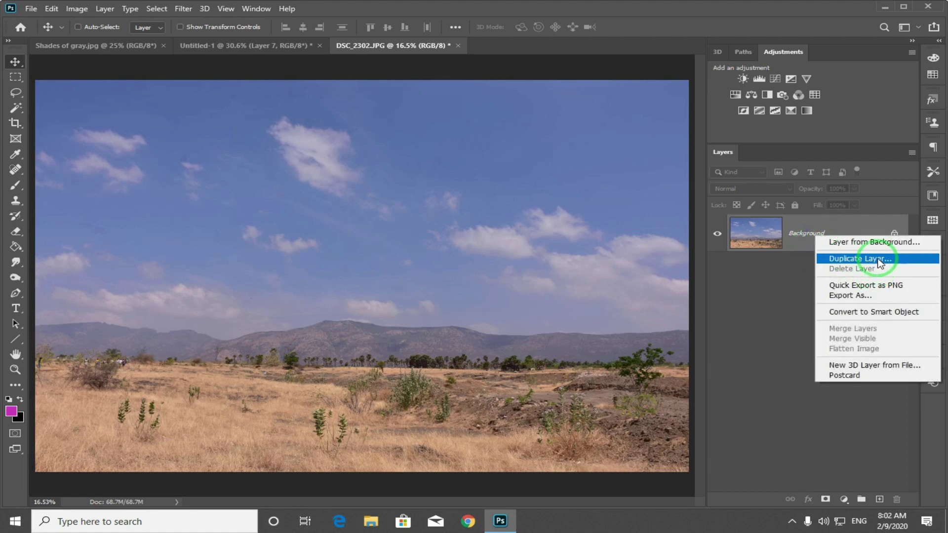
click(870, 311)
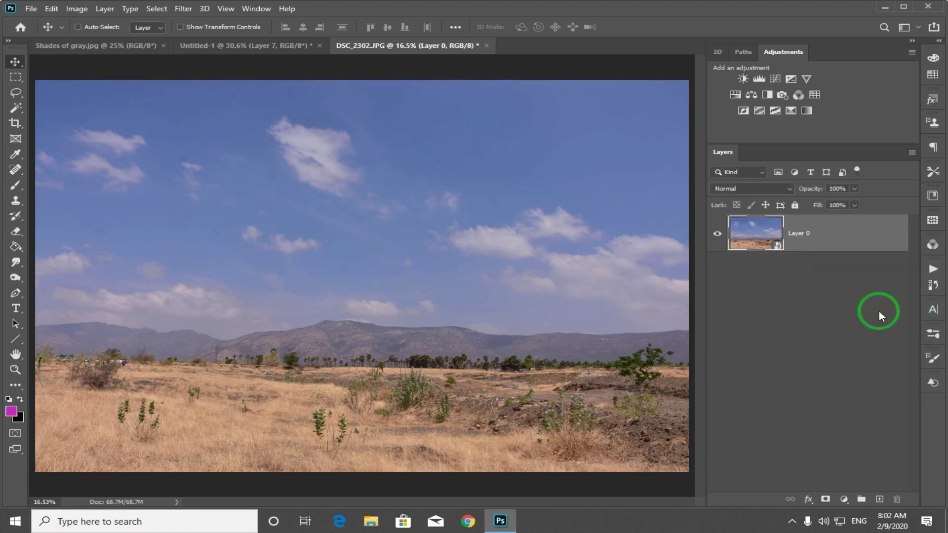
Step: Apply Levels as a smart filter with the midtones darkened to 0.75
click(77, 8)
click(155, 40)
click(303, 50)
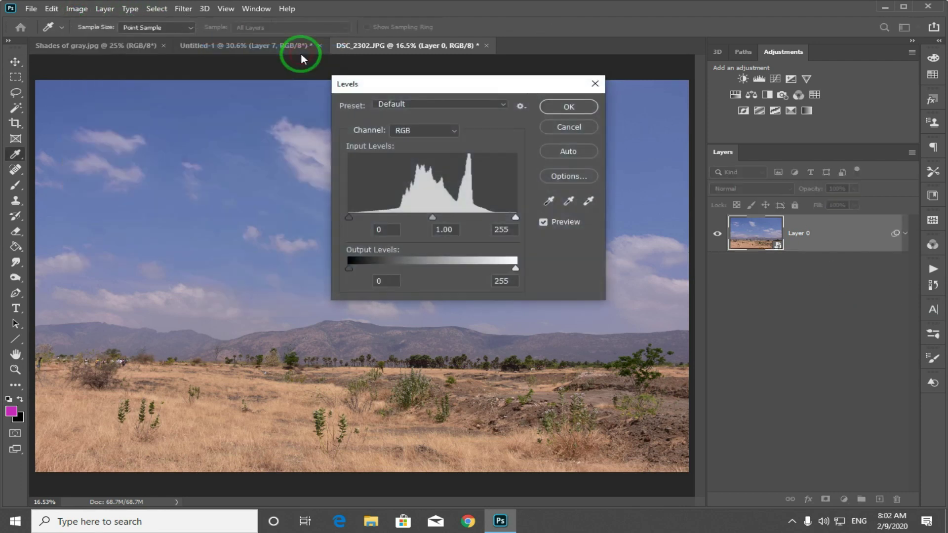
drag(432, 217, 447, 217)
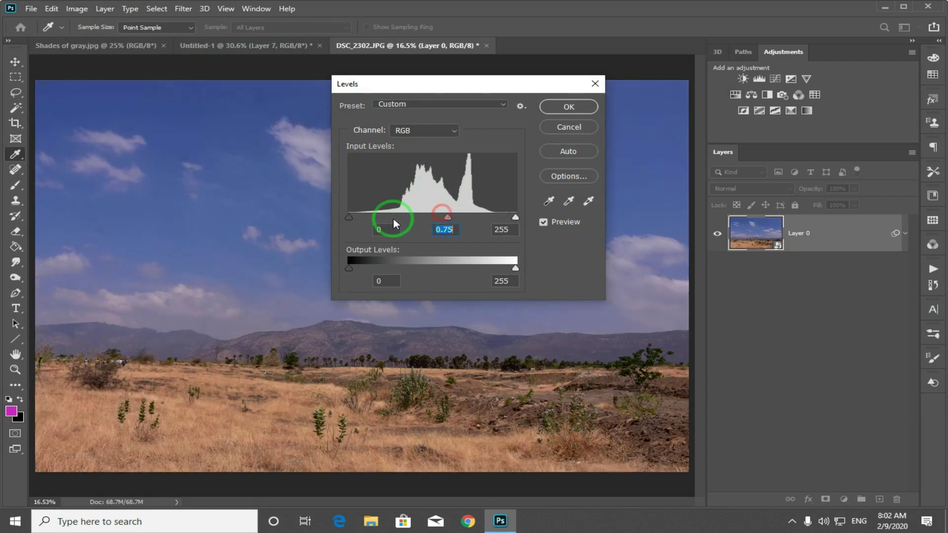
click(568, 106)
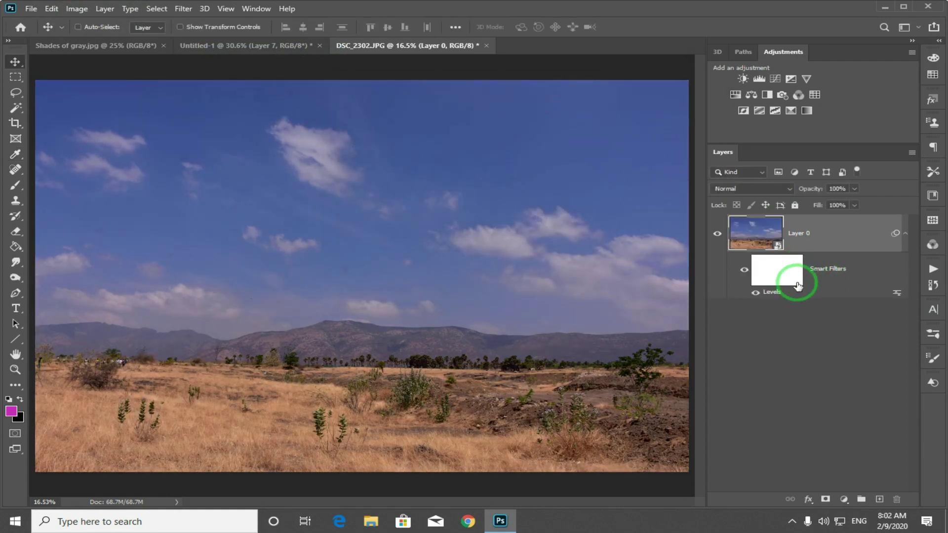
Step: Reopen the smart filter's Levels, cancel a 0.72 midtone tweak, and undo back to the original Background
double_click(772, 292)
mouse_move(445, 218)
mouse_down()
mouse_move(430, 218)
mouse_move(449, 217)
mouse_up()
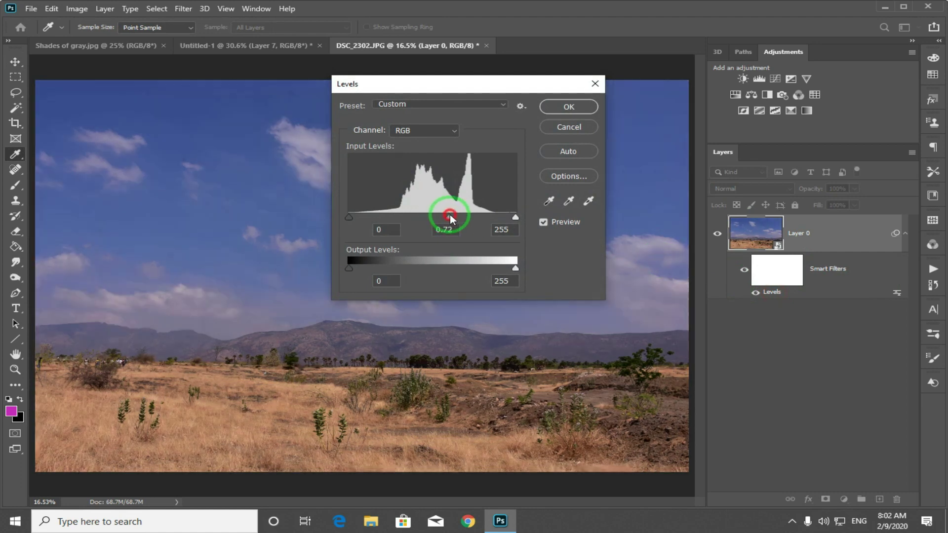
click(564, 135)
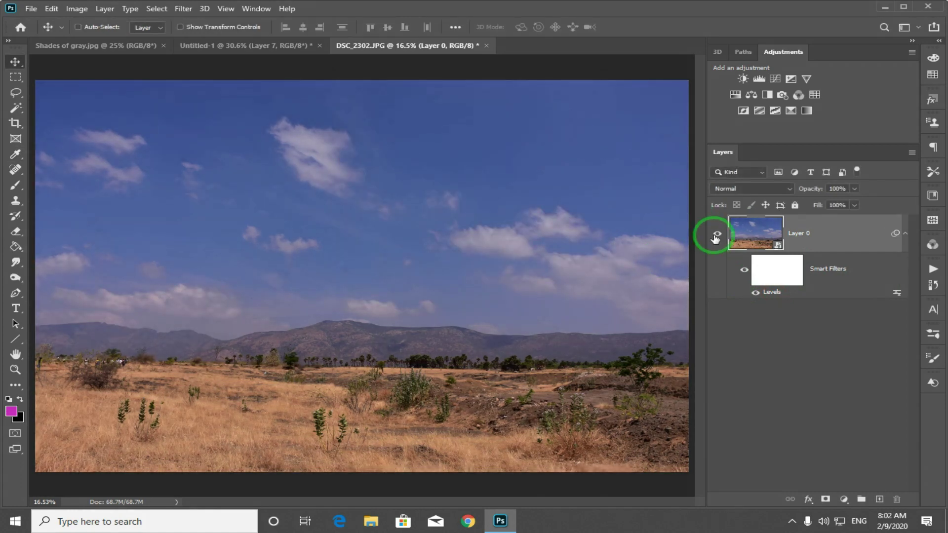
key(ctrl+z)
key(ctrl+z)
key(ctrl+z)
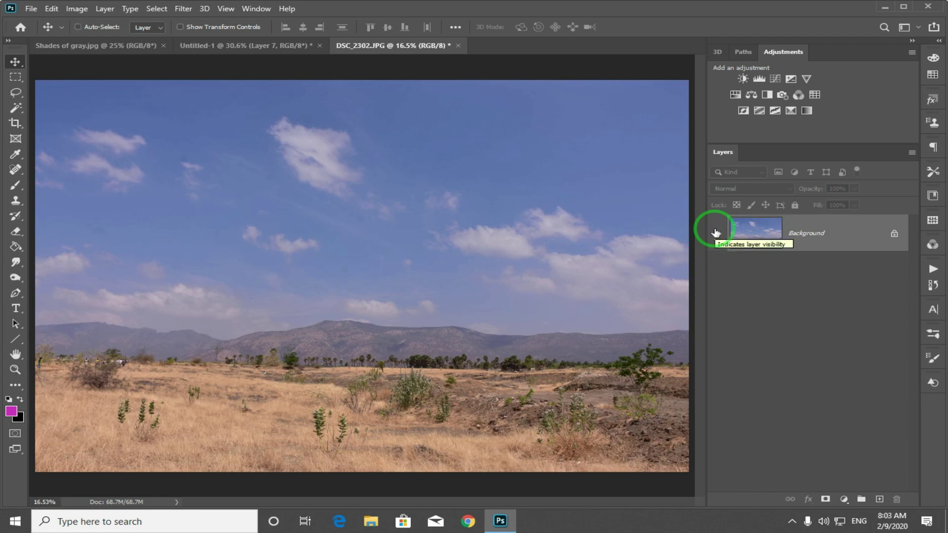
Step: Add a Levels adjustment layer above Background with black input 19 and midtone 0.78
click(845, 500)
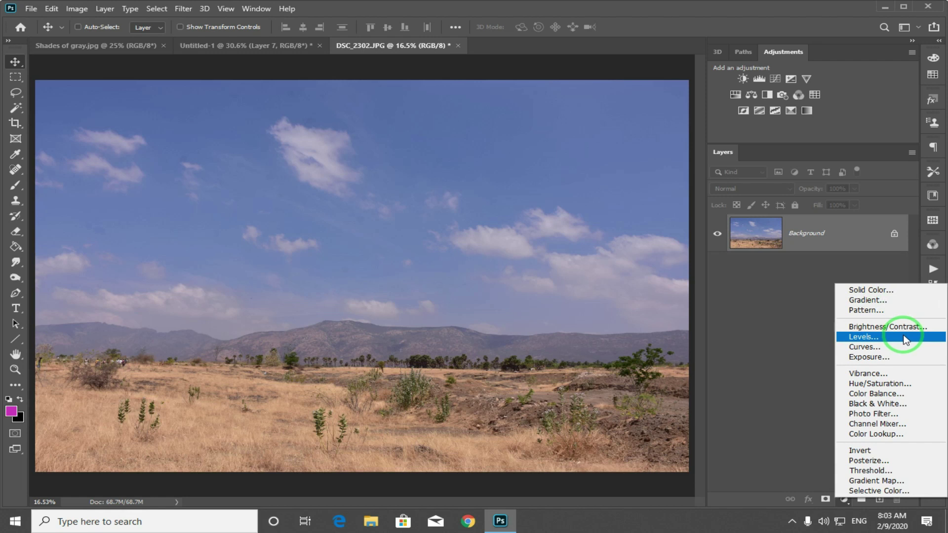
click(783, 274)
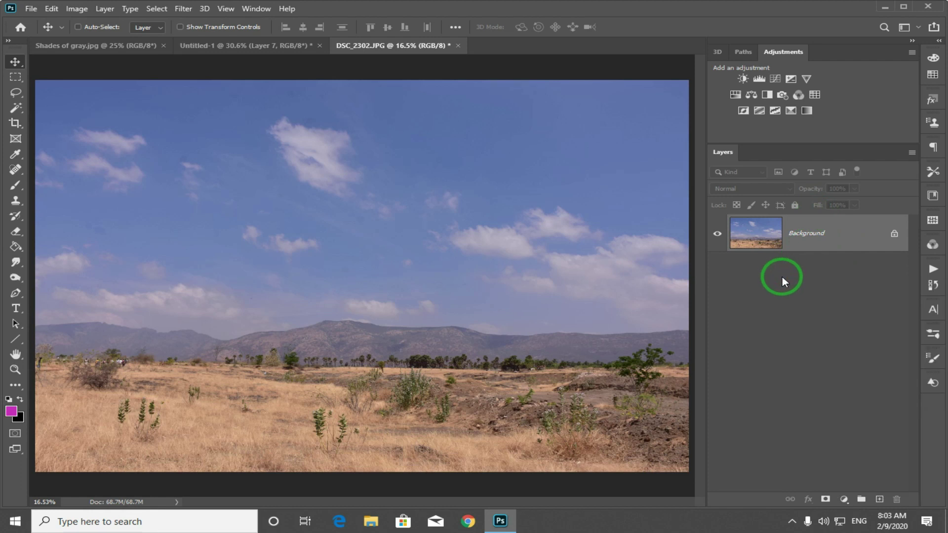
click(816, 245)
click(844, 499)
click(867, 336)
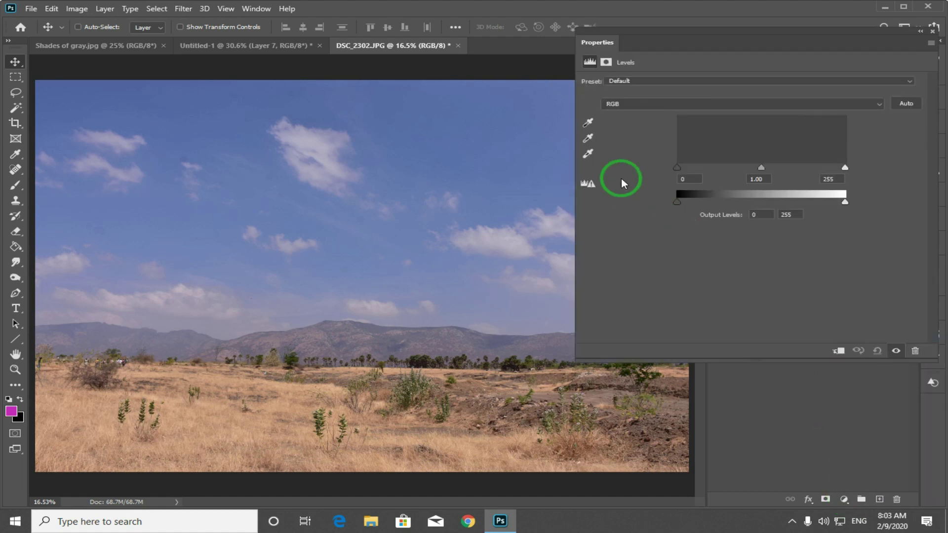
drag(677, 167, 689, 167)
drag(761, 167, 779, 167)
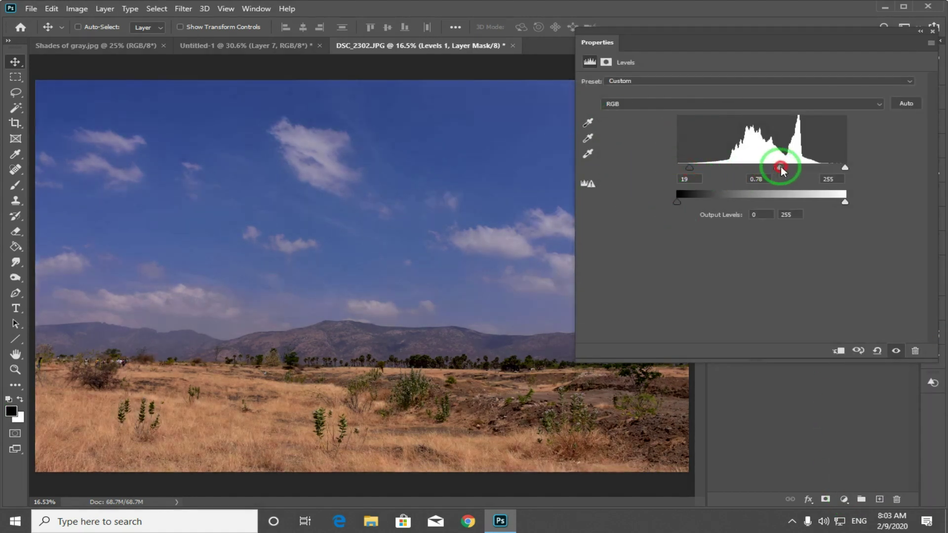
click(932, 31)
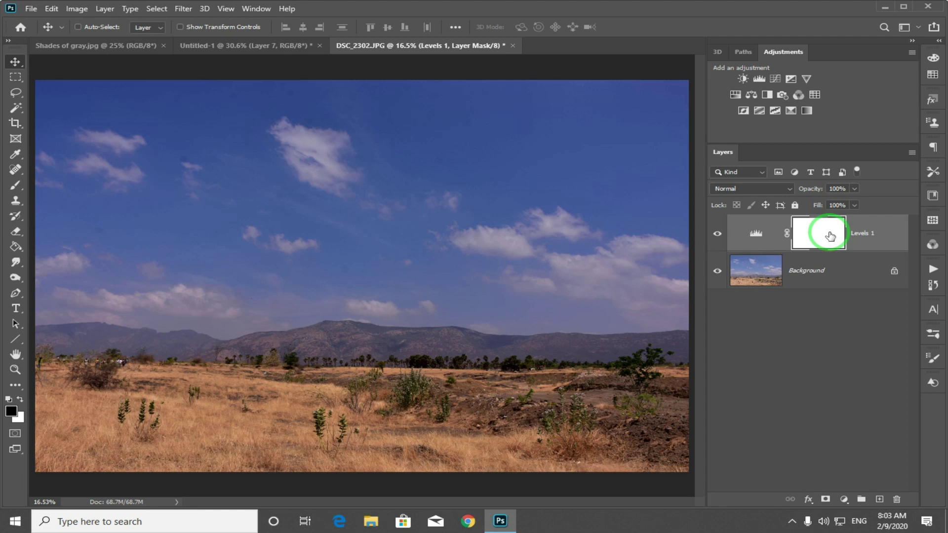
Step: Reopen the Levels 1 properties, move the panel aside, and bring the black input back to 0
double_click(753, 232)
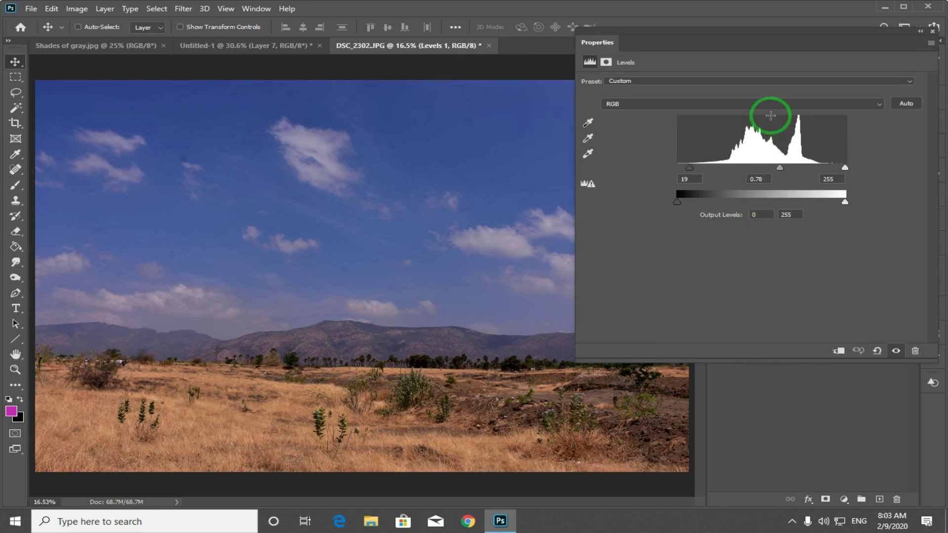
drag(776, 44, 587, 61)
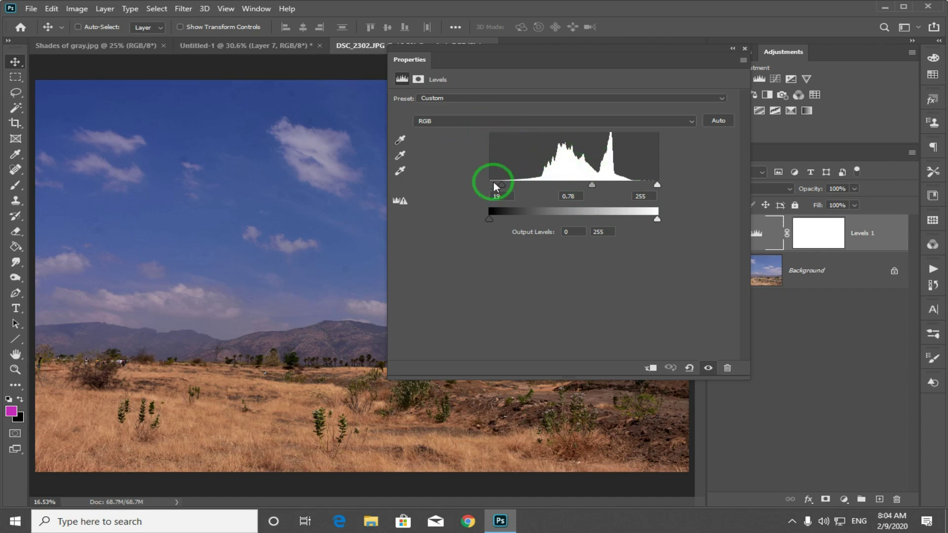
drag(501, 185, 486, 184)
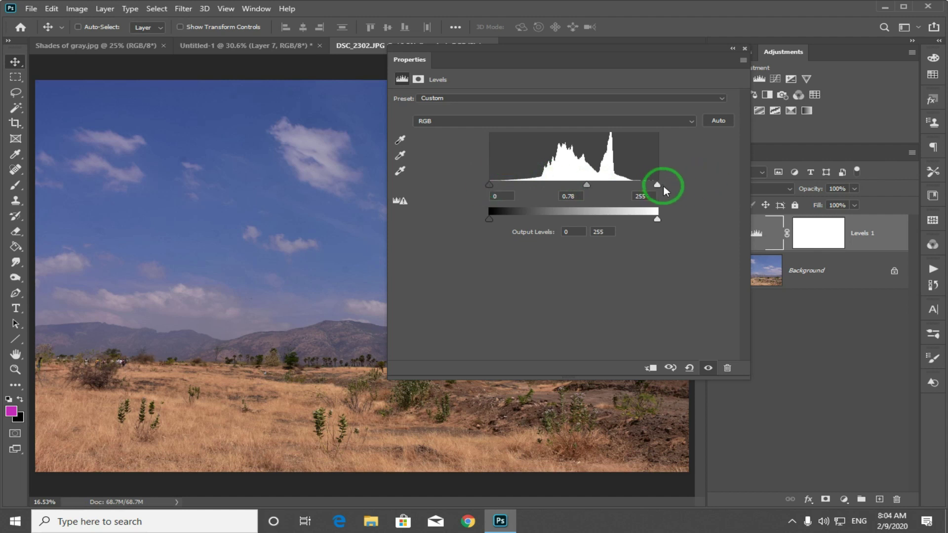
Step: Try out the white and midtone Levels sliders, then reset black to 0 and white to 255
click(685, 186)
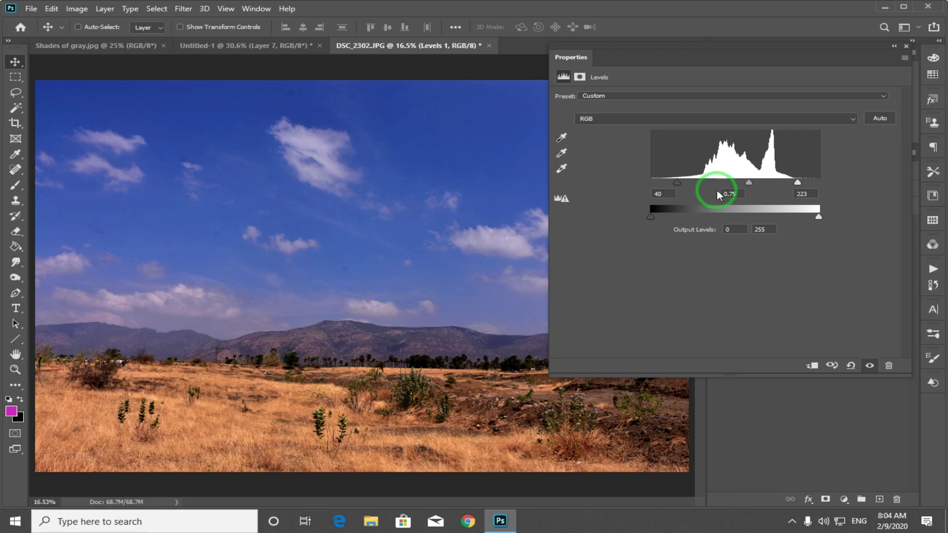
click(677, 183)
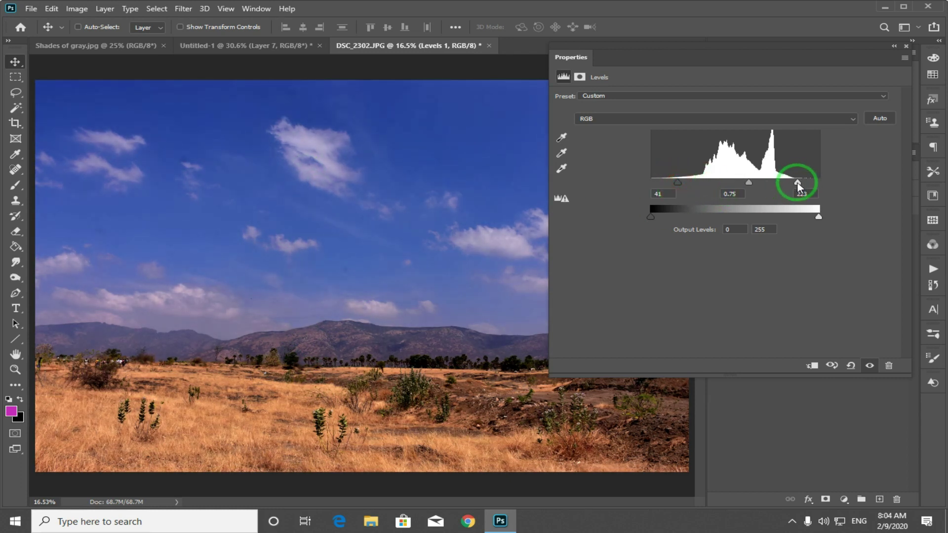
drag(799, 184, 800, 182)
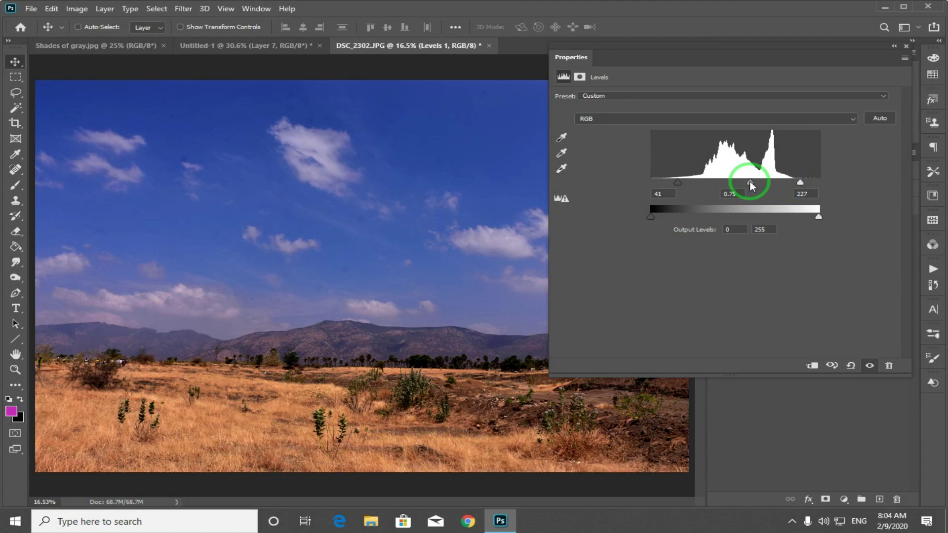
mouse_move(748, 185)
mouse_down()
mouse_move(743, 177)
mouse_move(754, 178)
mouse_move(742, 178)
mouse_up()
drag(677, 183, 593, 176)
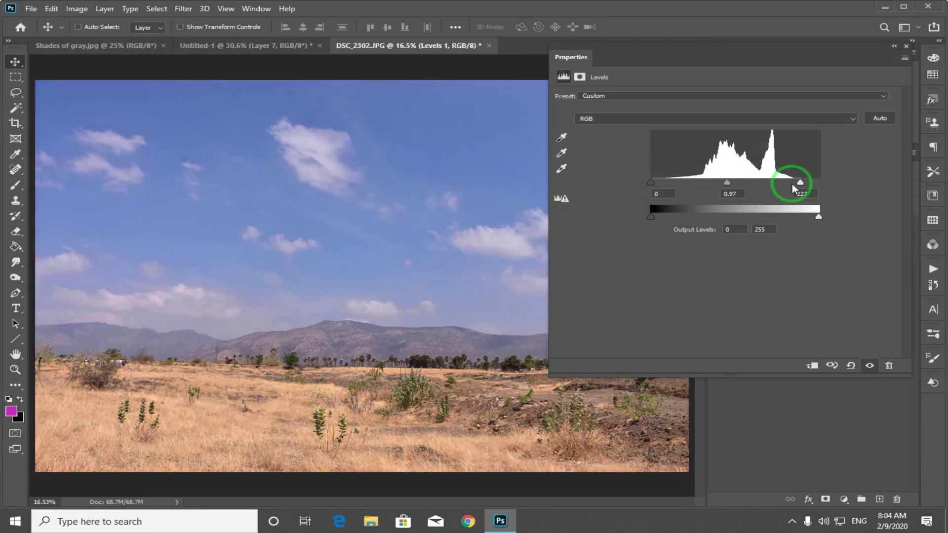
drag(800, 182, 840, 176)
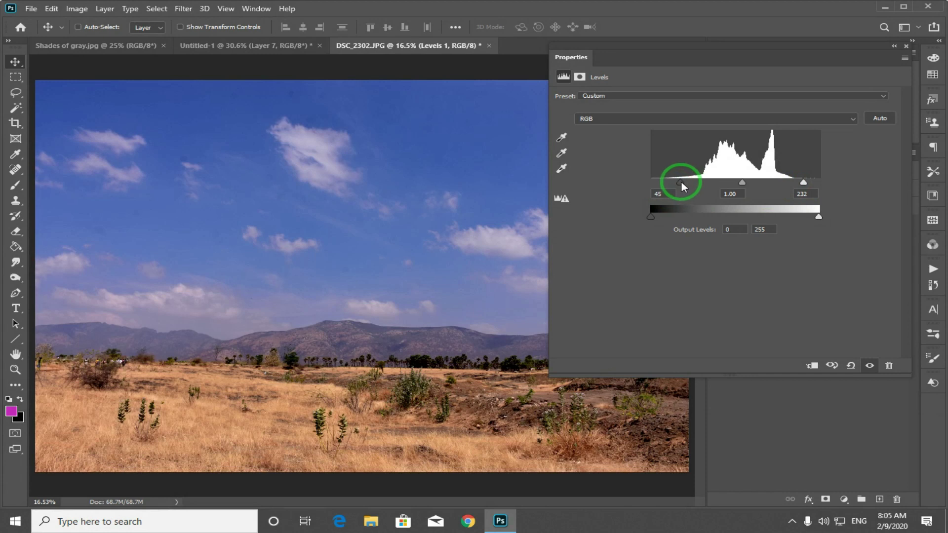
Step: Set Levels inputs to 59, 1.00 and 226 and compare against the previous state
drag(684, 184, 691, 184)
drag(803, 183, 800, 186)
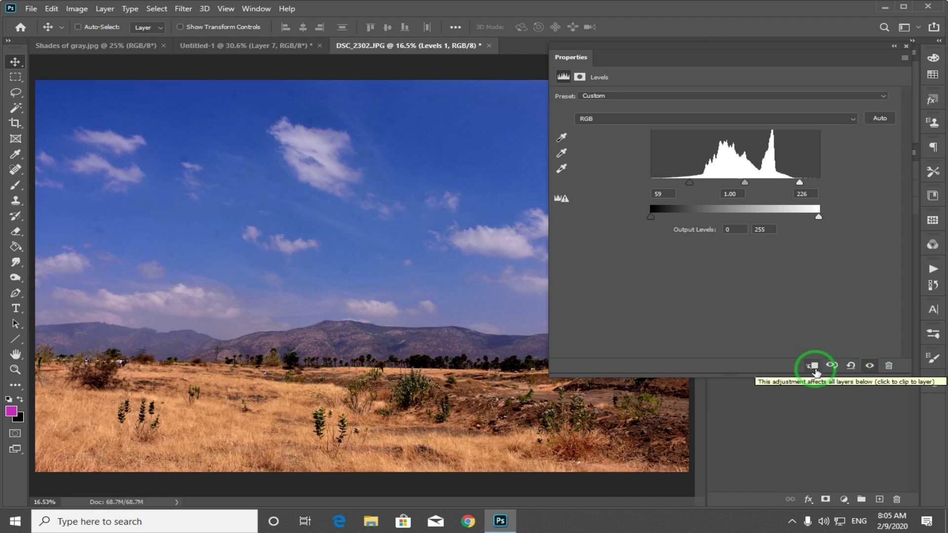
click(835, 365)
click(835, 366)
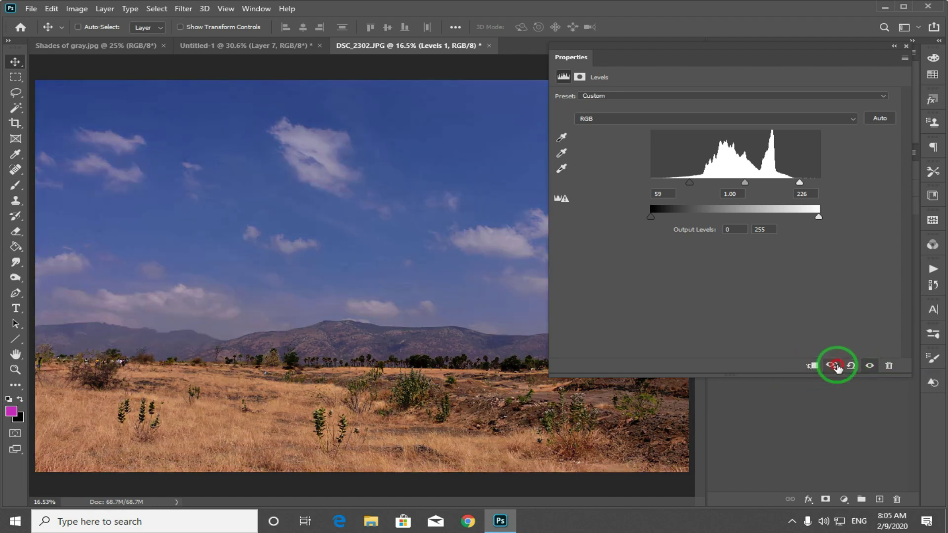
click(836, 367)
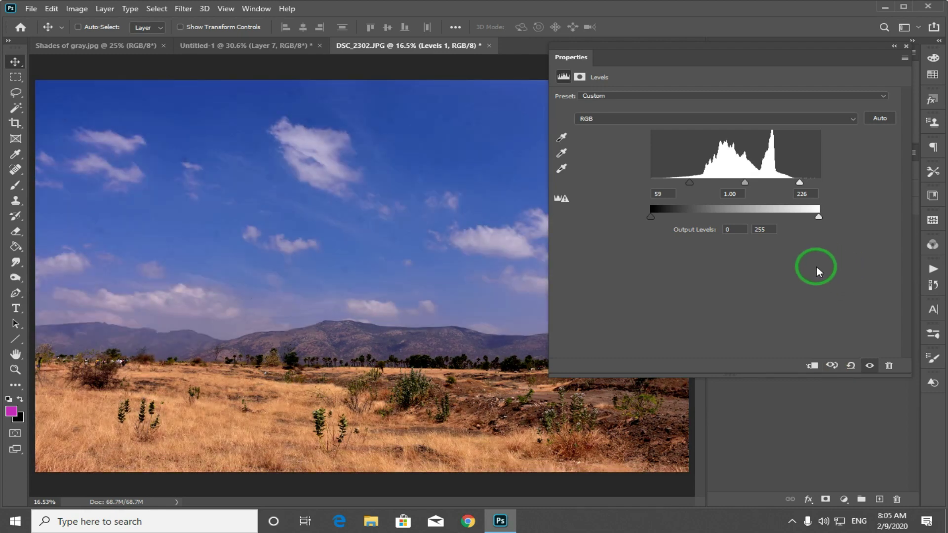
Step: Pick the Set Black Point eyedropper in the Levels 1 properties
click(562, 139)
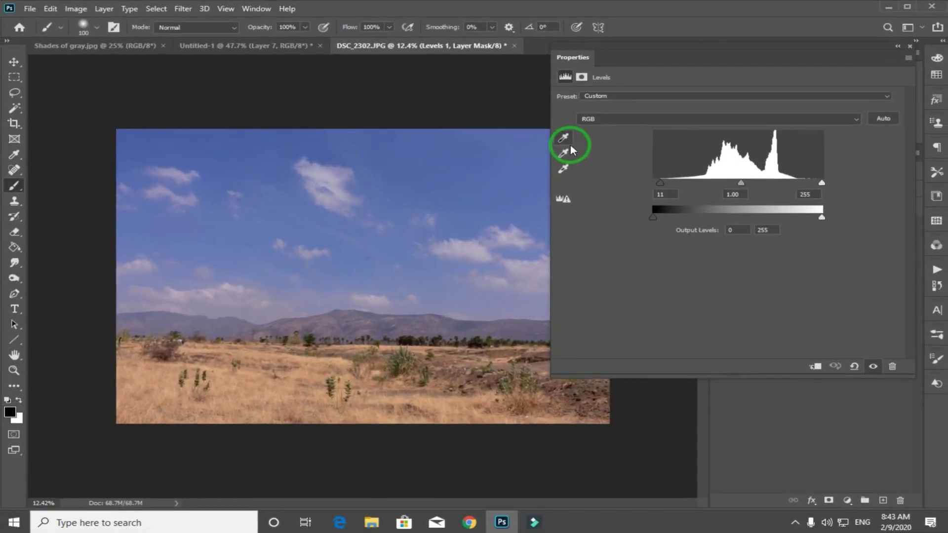
Step: Zoom in on the tree line and sample the dark trees as the Levels black point
click(566, 140)
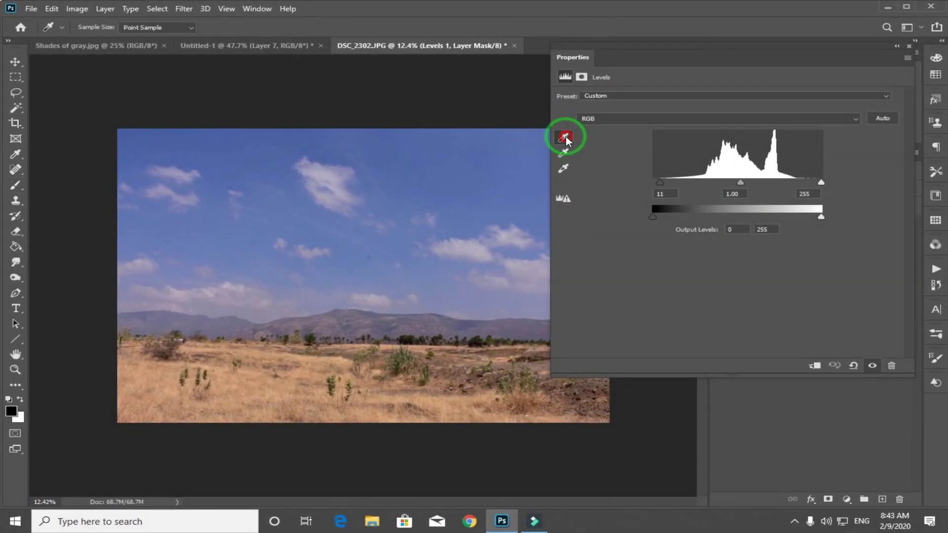
key(z)
drag(413, 329, 495, 380)
click(254, 302)
drag(281, 298, 274, 325)
drag(210, 312, 338, 343)
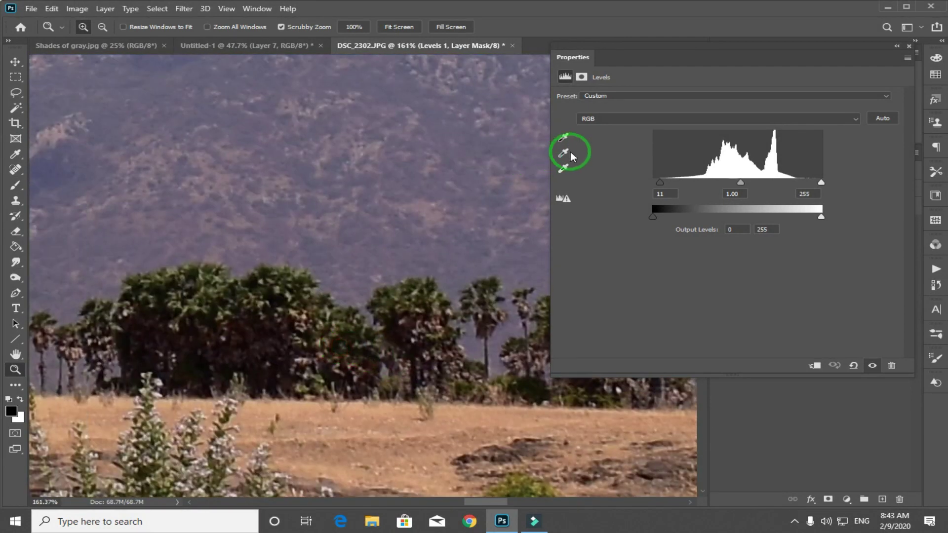
click(563, 138)
click(417, 290)
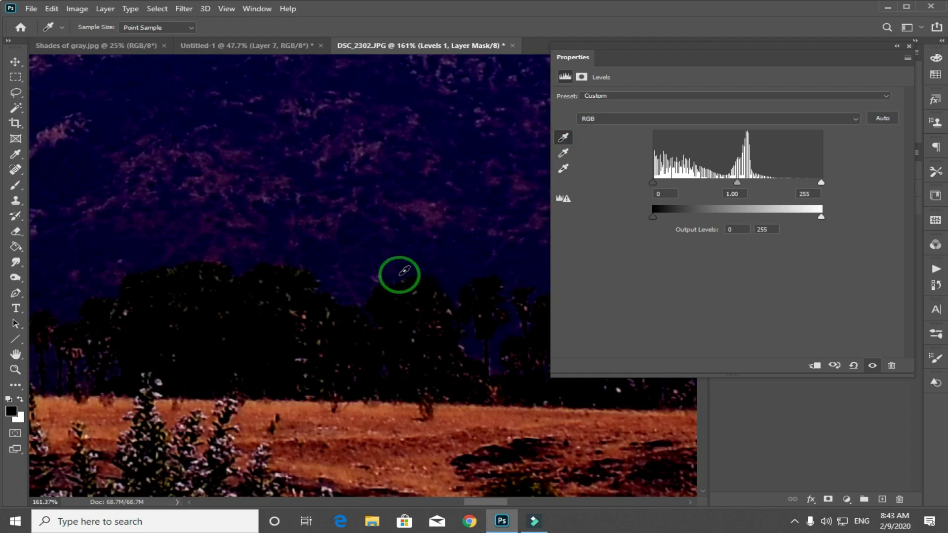
click(438, 268)
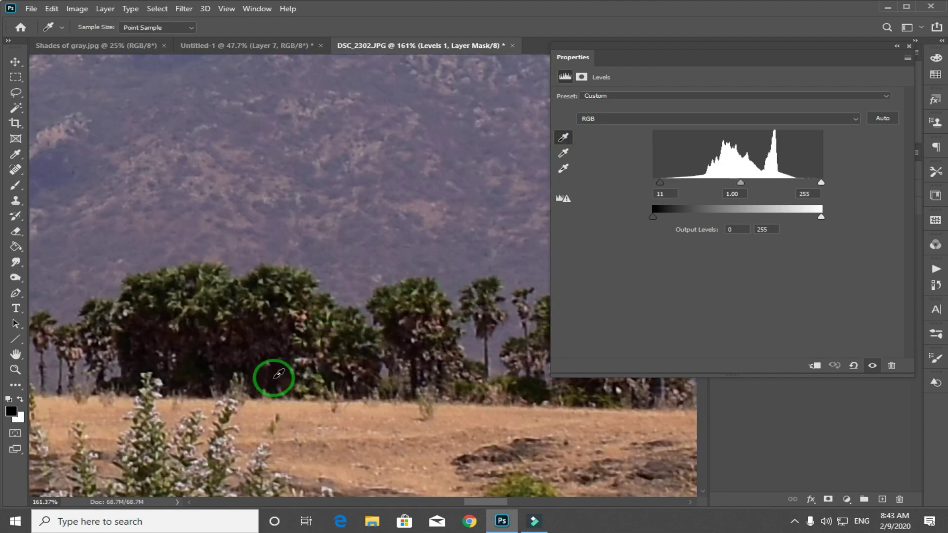
click(279, 374)
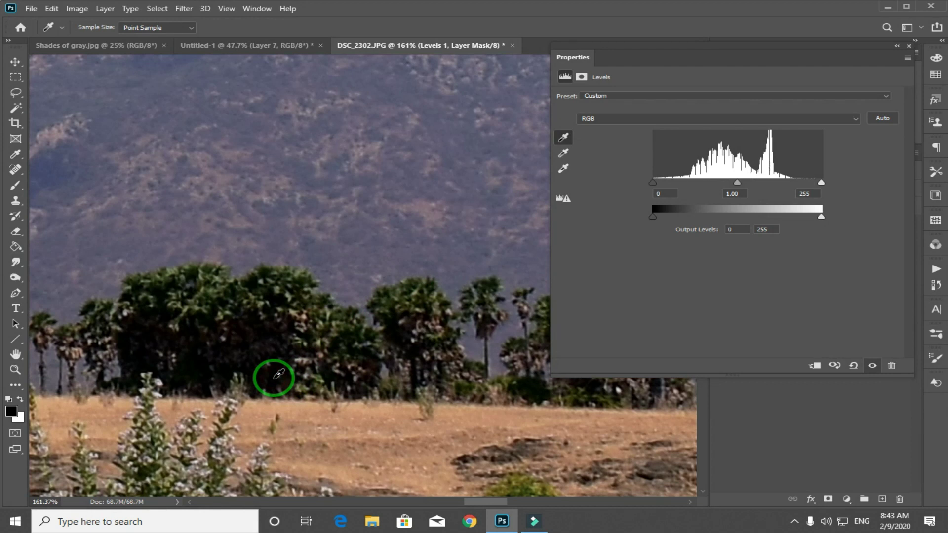
Step: Pick the white-point eyedropper and zoom in closely on the people in white shirts
drag(311, 222, 390, 225)
click(563, 169)
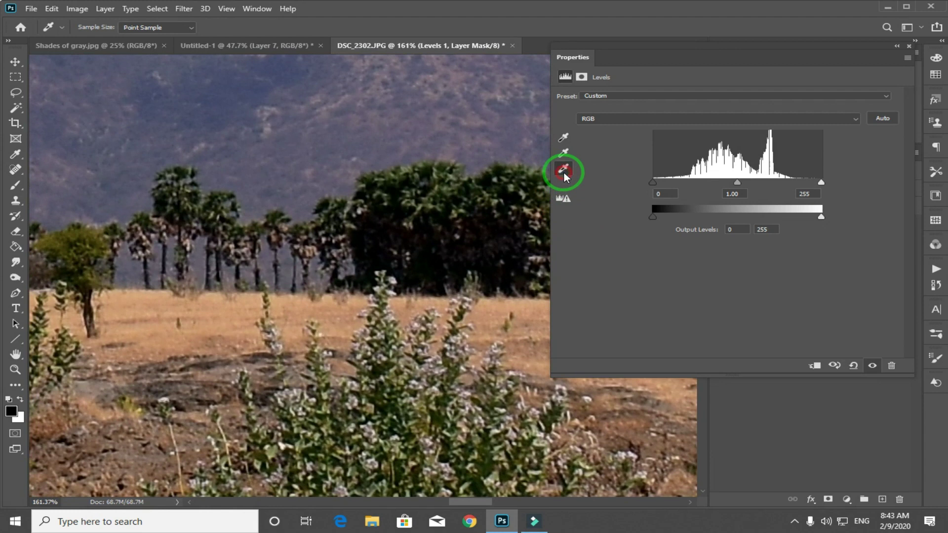
drag(225, 285, 297, 352)
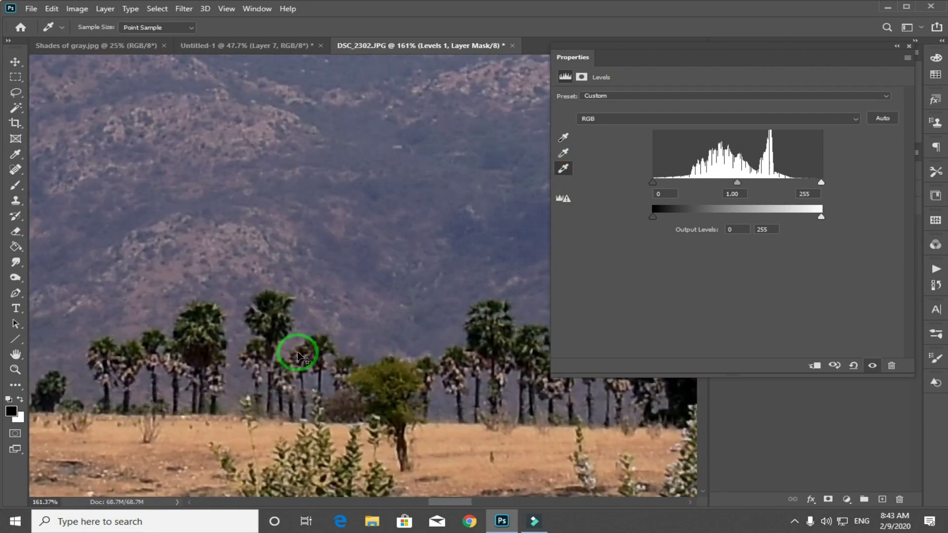
key(ctrl+minus)
key(ctrl+minus)
key(ctrl+minus)
drag(182, 214, 356, 307)
key(z)
drag(392, 302, 408, 355)
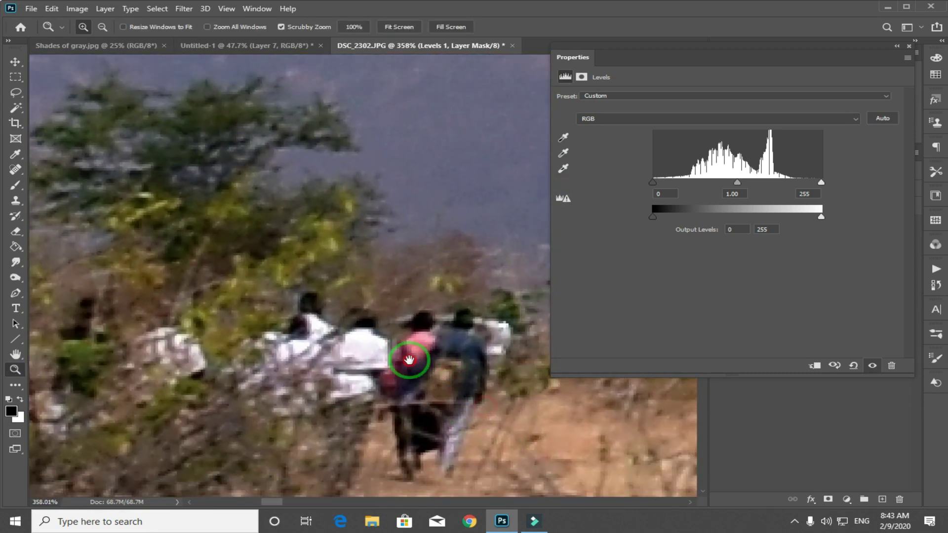
click(564, 168)
drag(385, 322, 478, 215)
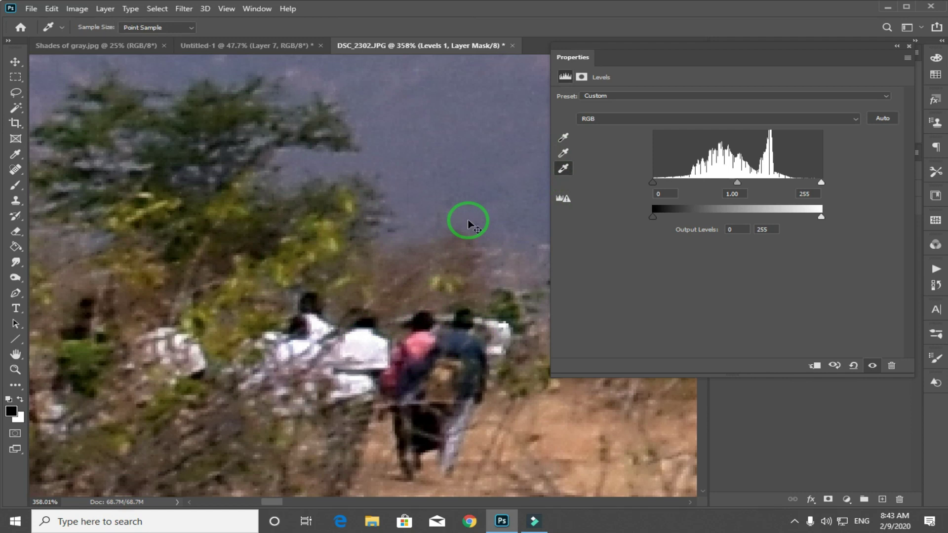
key(ctrl+0)
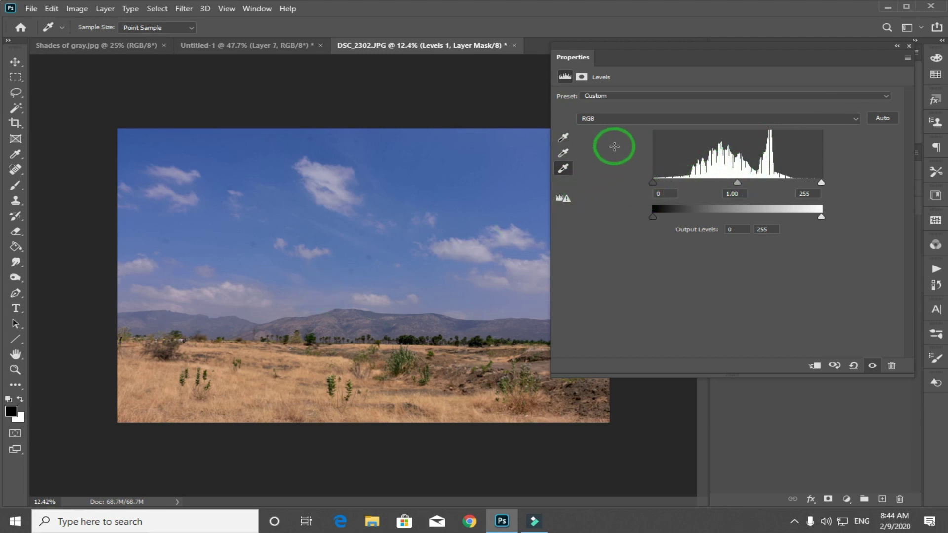
Step: Switch Levels to the Red channel and raise its black input to 89 for a cyan cast
click(625, 119)
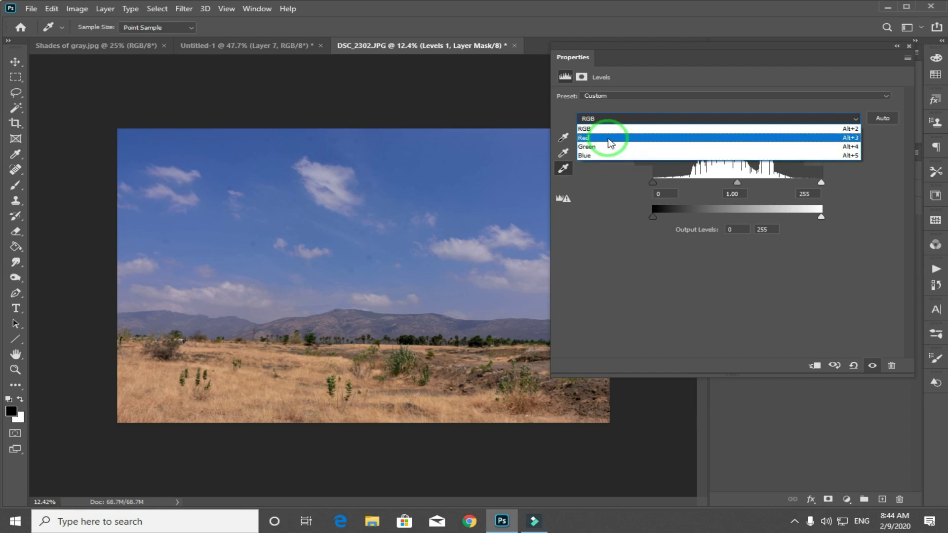
click(609, 140)
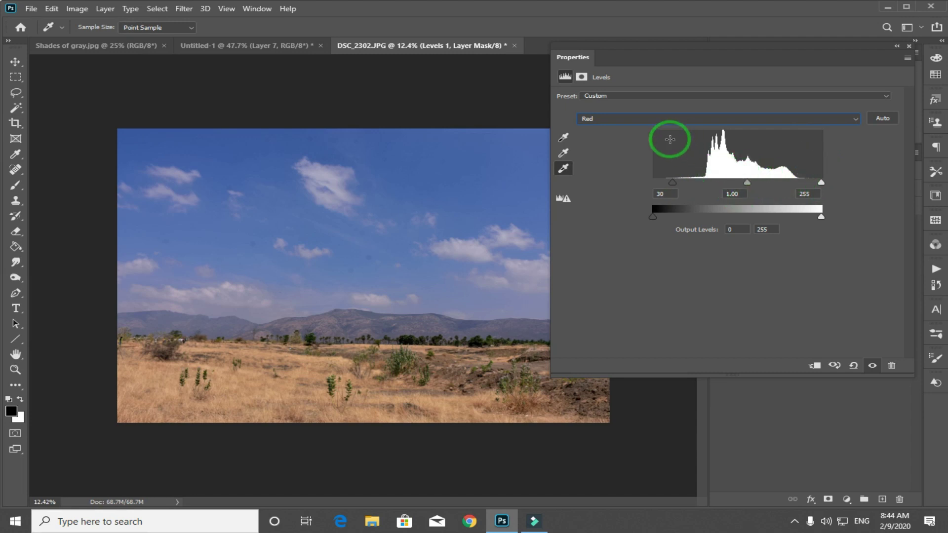
click(739, 126)
click(748, 134)
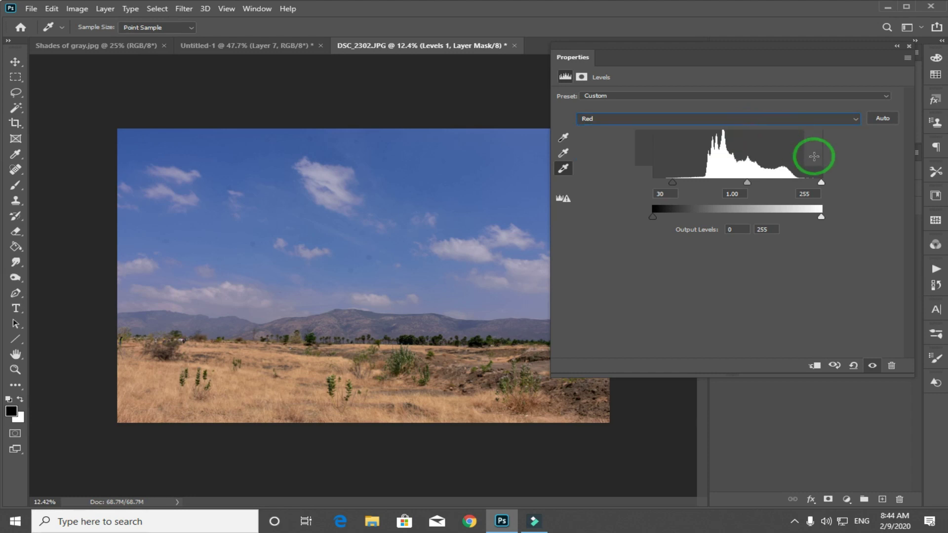
click(687, 127)
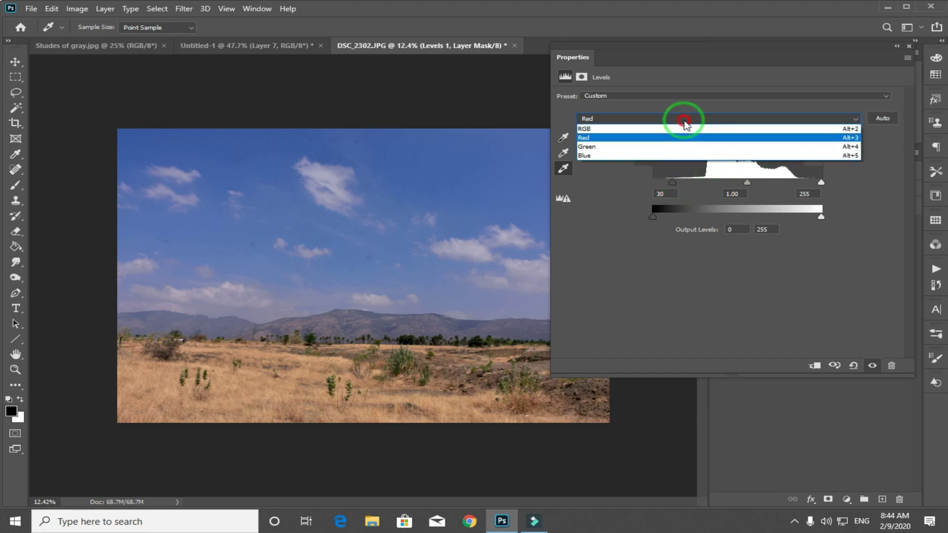
click(667, 135)
drag(675, 187, 711, 184)
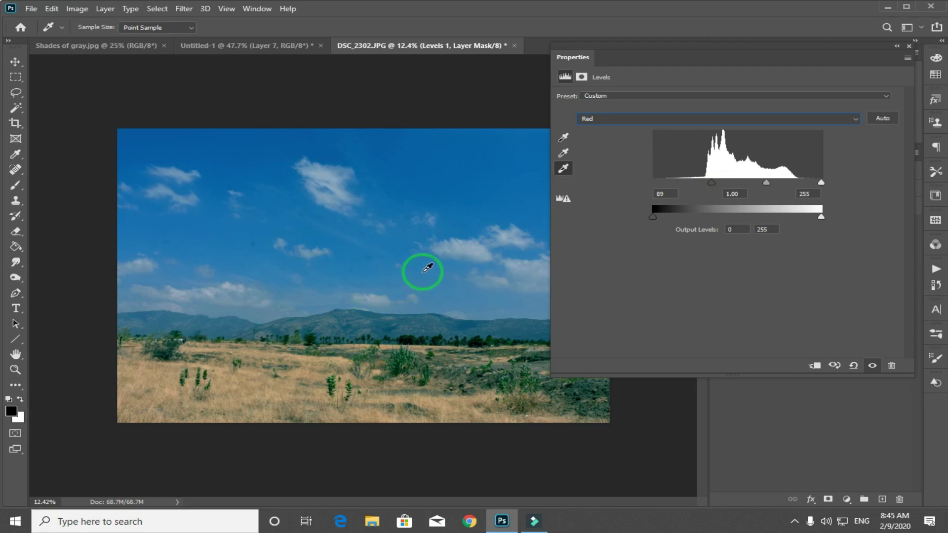
Step: Look over the Shades of gray and colour wheel images, then bring up DSC_2302.JPG's Levels channel list
click(49, 45)
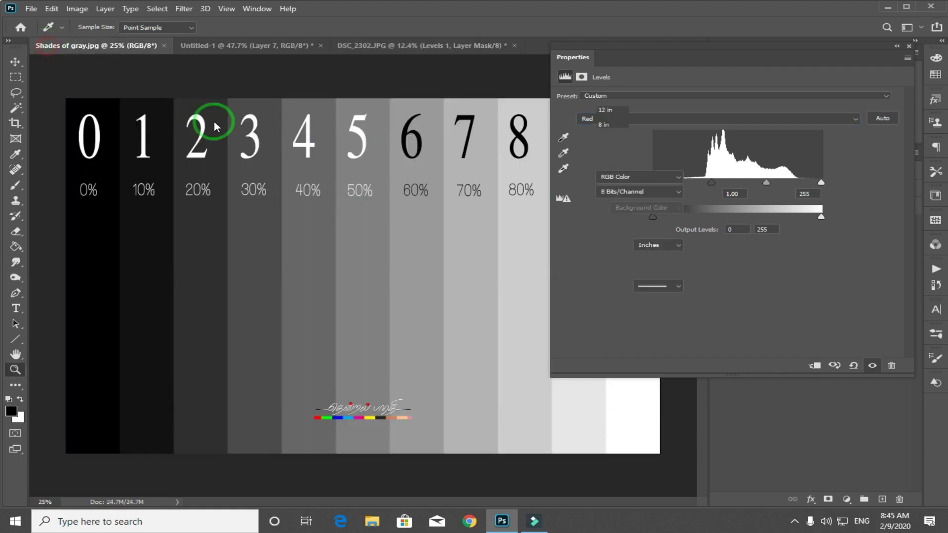
key(z)
key(x)
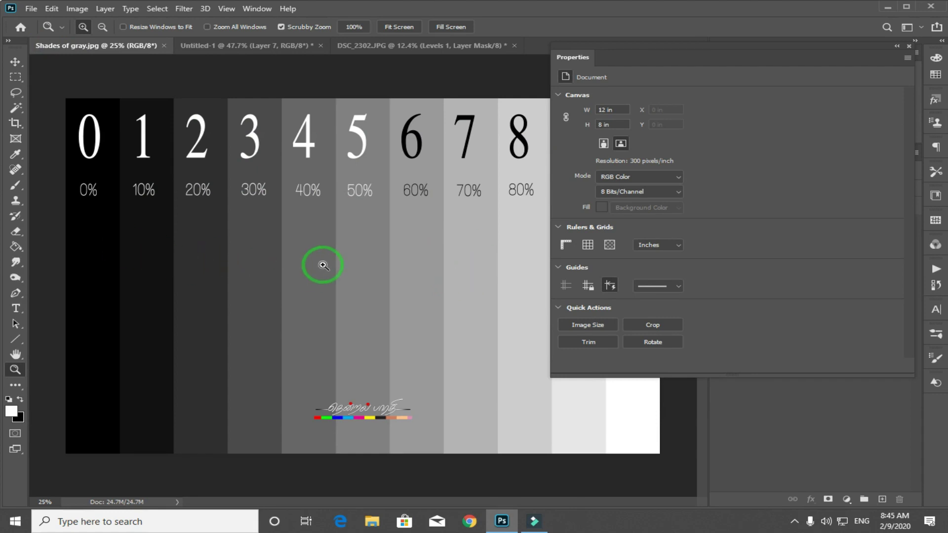
click(379, 44)
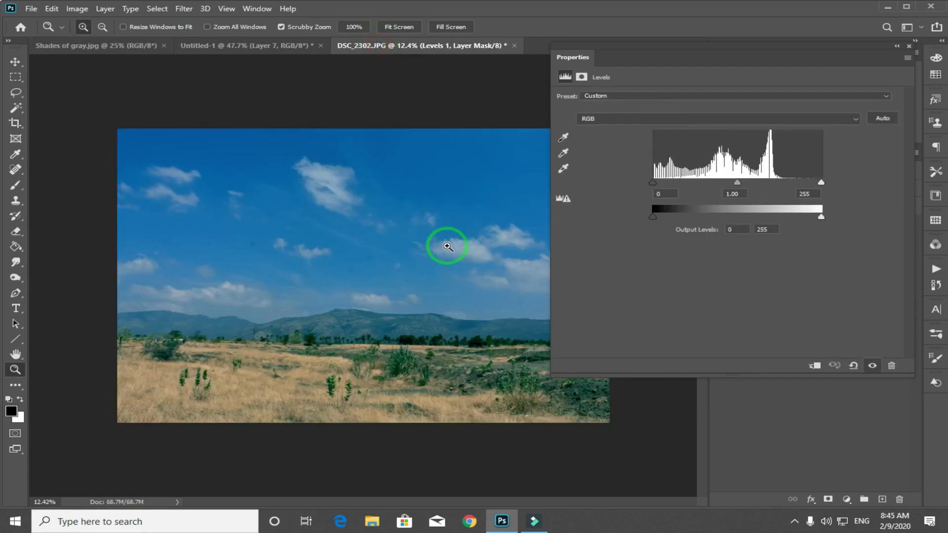
click(239, 44)
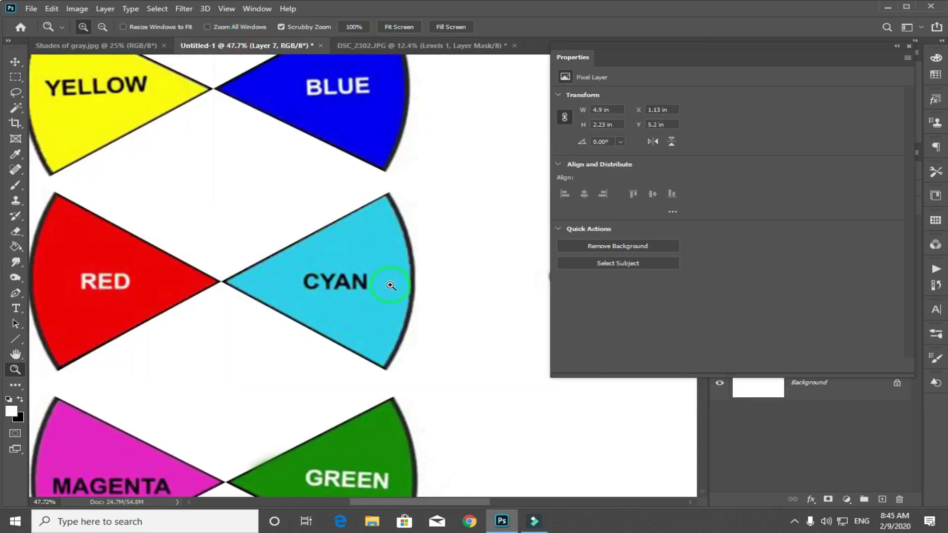
click(422, 45)
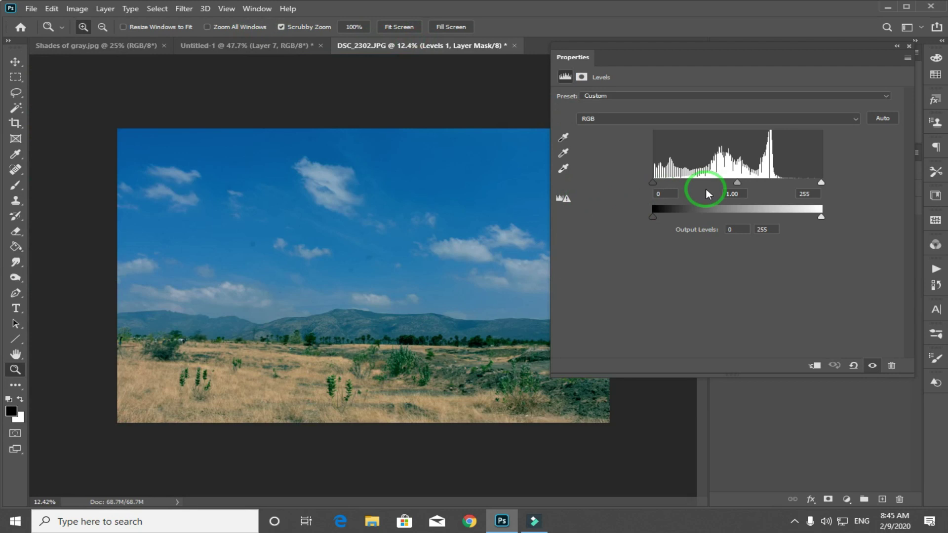
click(698, 120)
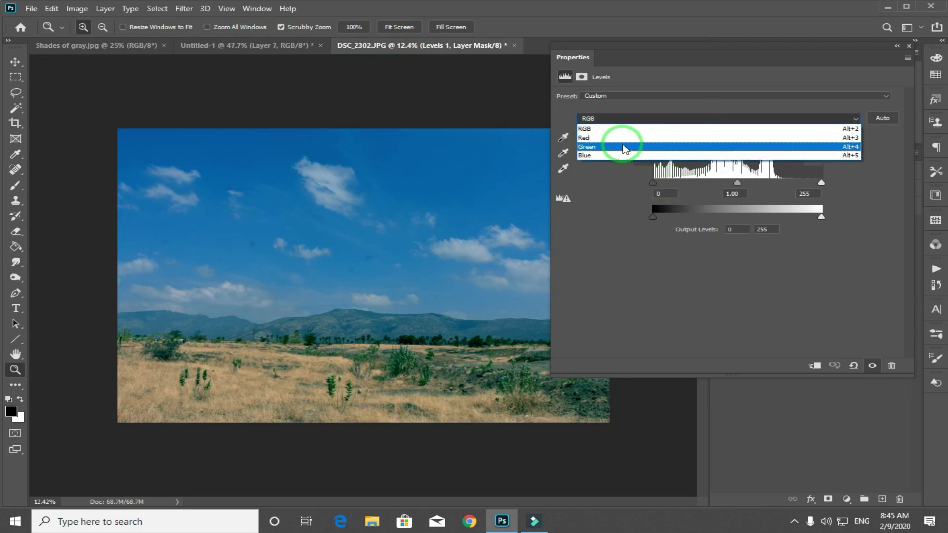
Step: Set the Red channel's Levels inputs to 0, 1.00 and 182 for a warm pink cast
click(617, 143)
drag(652, 182, 731, 181)
drag(177, 277, 243, 290)
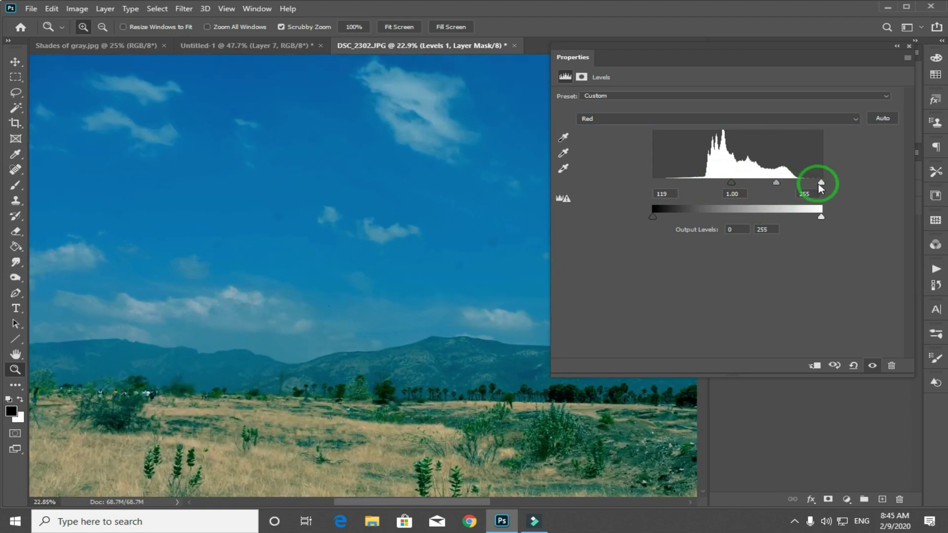
drag(823, 186, 792, 185)
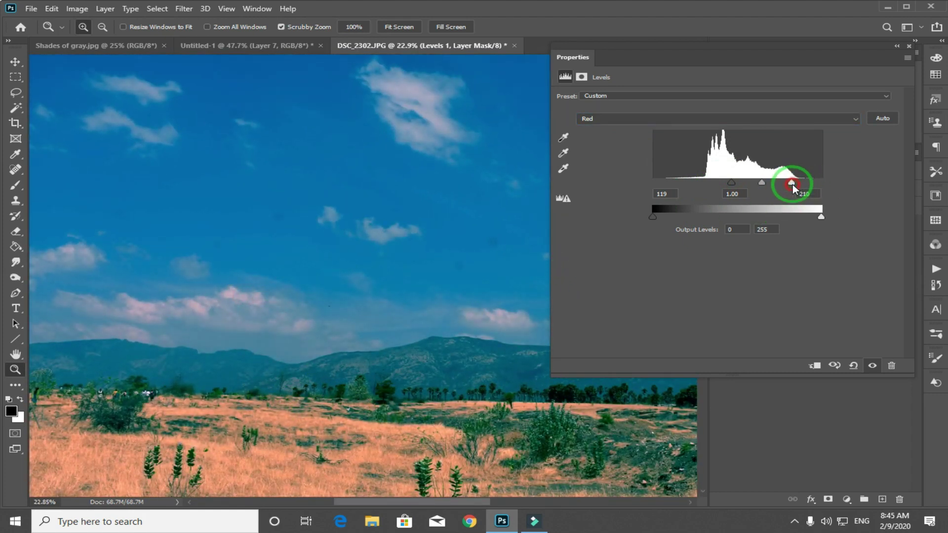
drag(730, 186, 612, 180)
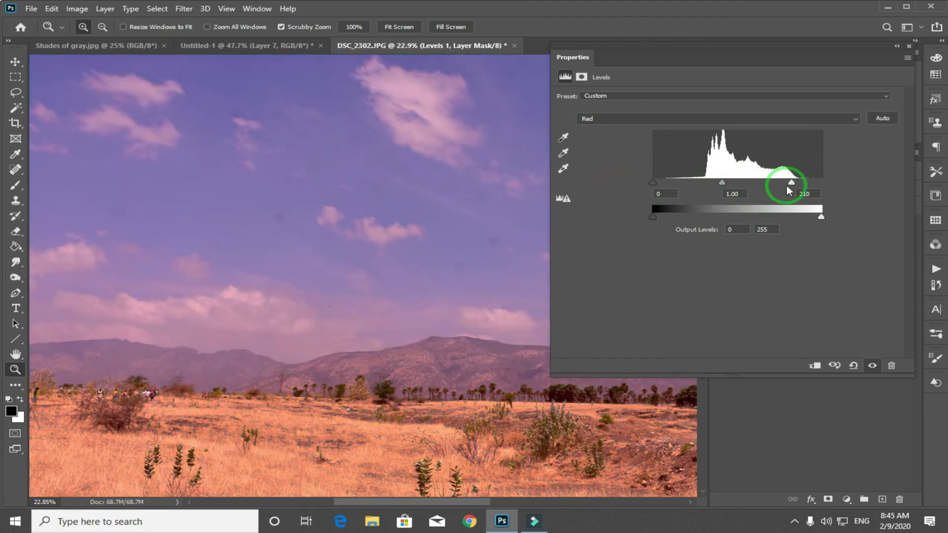
mouse_move(792, 186)
mouse_down()
mouse_move(759, 185)
mouse_move(775, 184)
mouse_up()
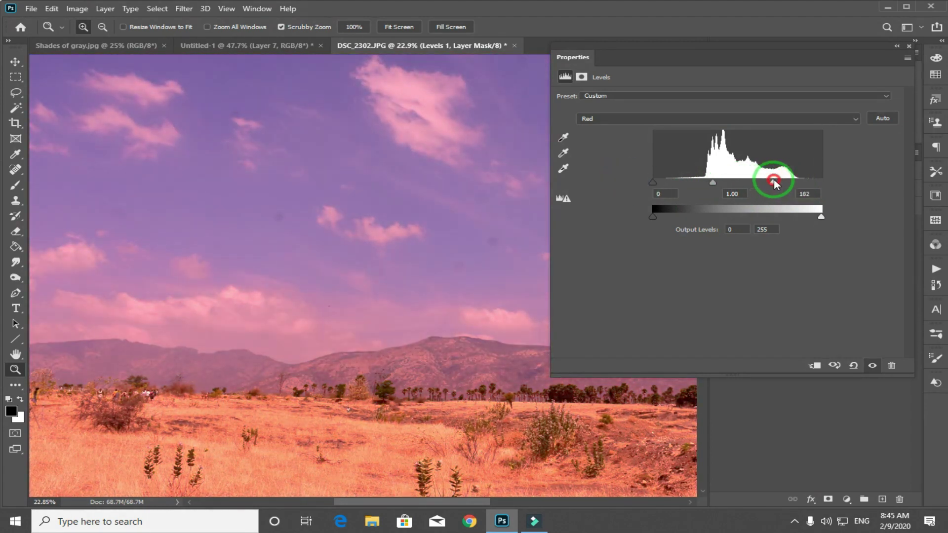
click(714, 121)
click(715, 140)
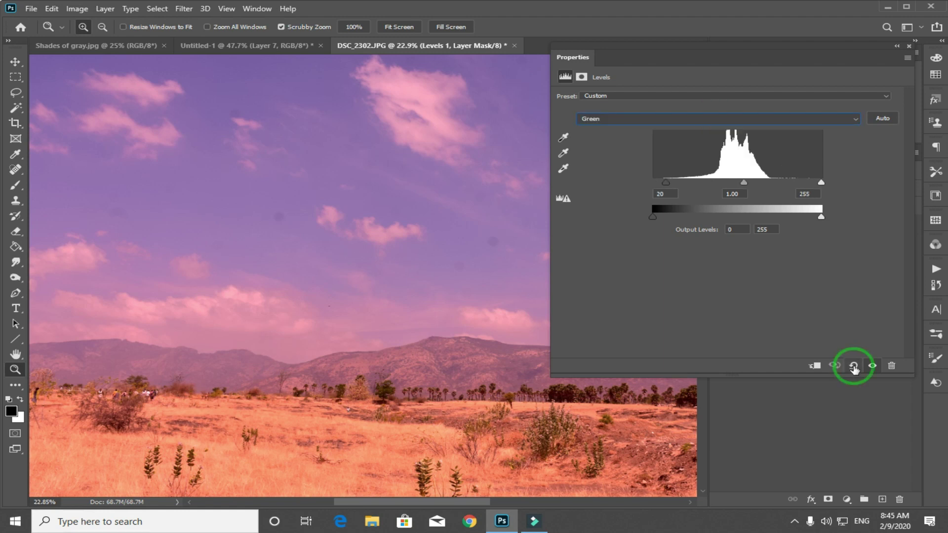
Step: Reset Levels to defaults, then set the Green channel's inputs to 0, 1.00 and 178
click(854, 366)
click(648, 118)
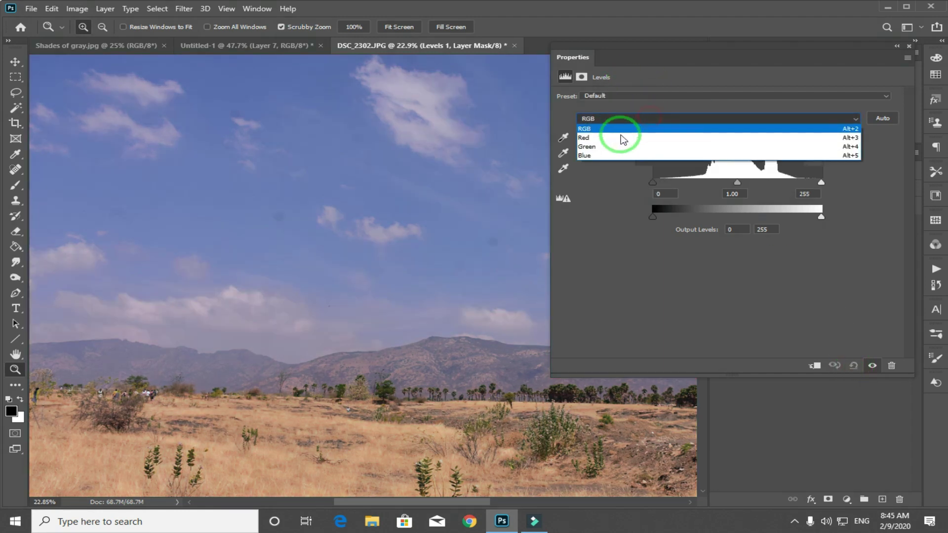
click(635, 146)
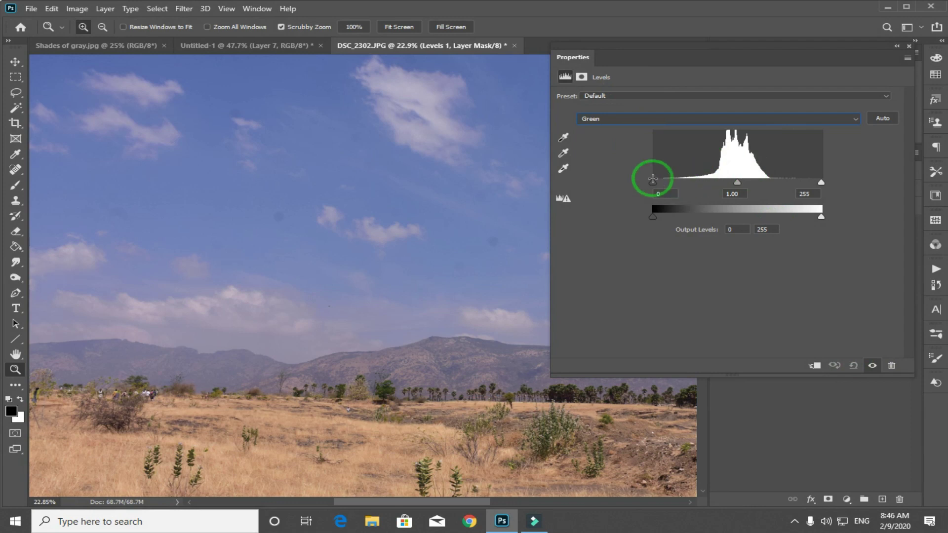
drag(652, 180, 729, 186)
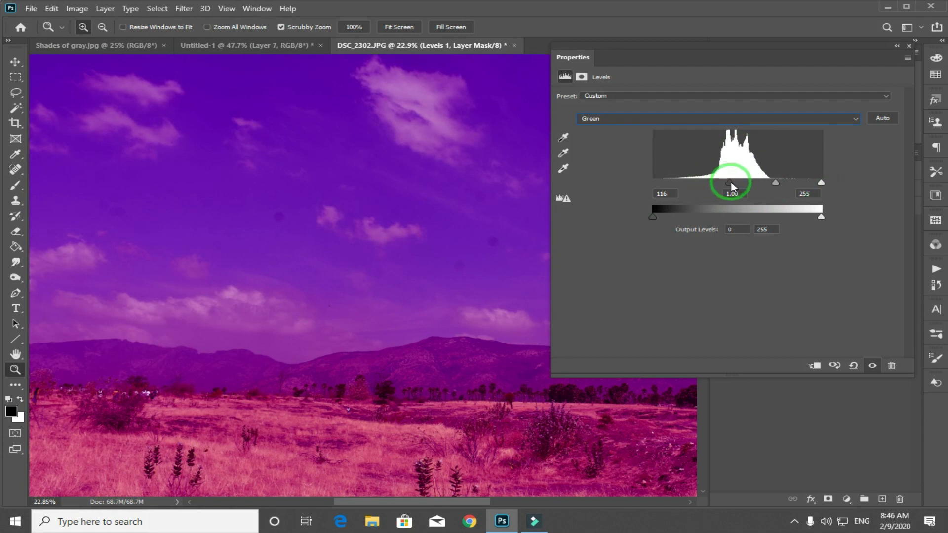
drag(730, 183, 612, 176)
drag(820, 182, 771, 186)
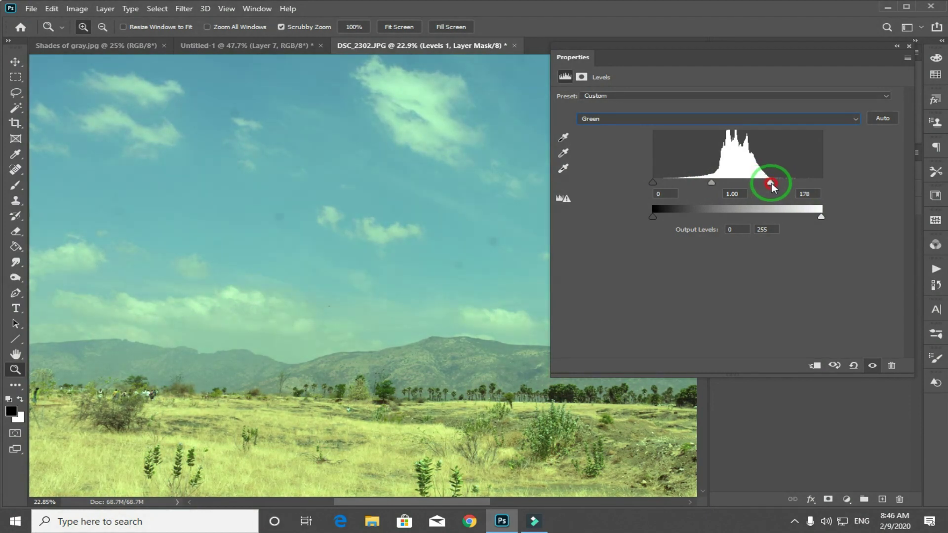
click(804, 119)
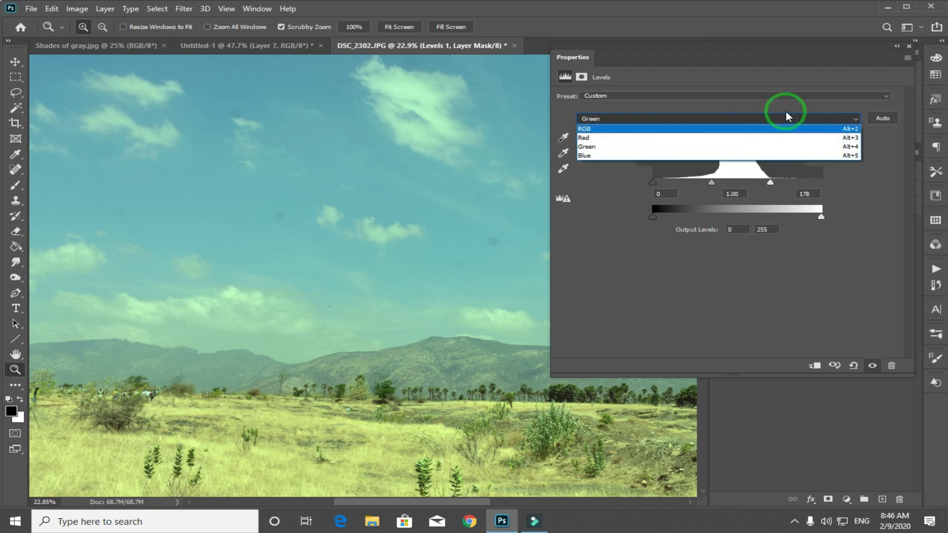
Step: Collapse the Properties panel and select the Background and Levels 1 layers, restoring natural colours
click(909, 47)
click(909, 47)
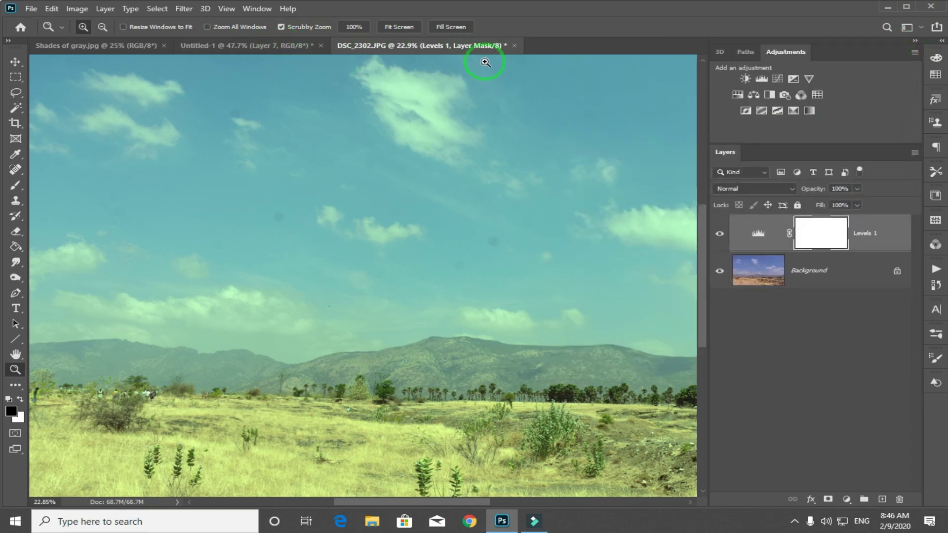
click(784, 255)
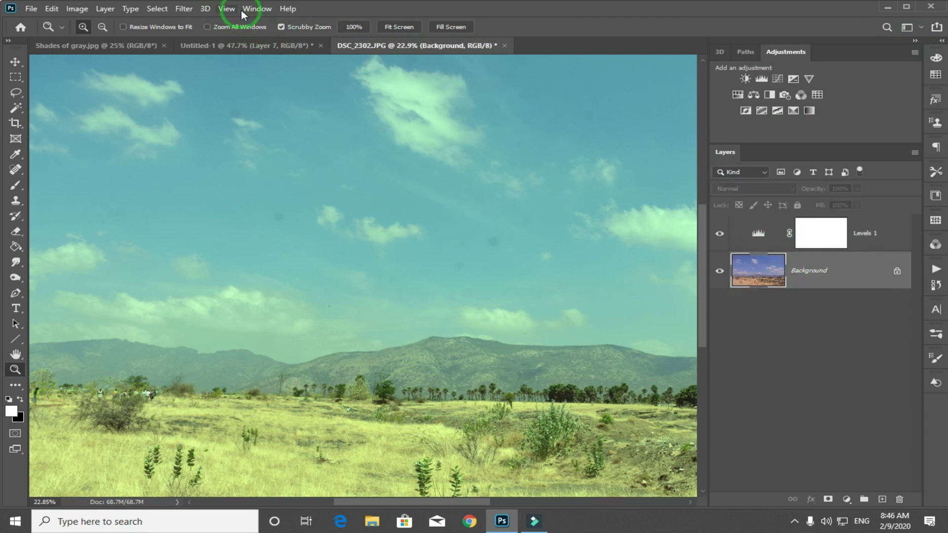
click(784, 154)
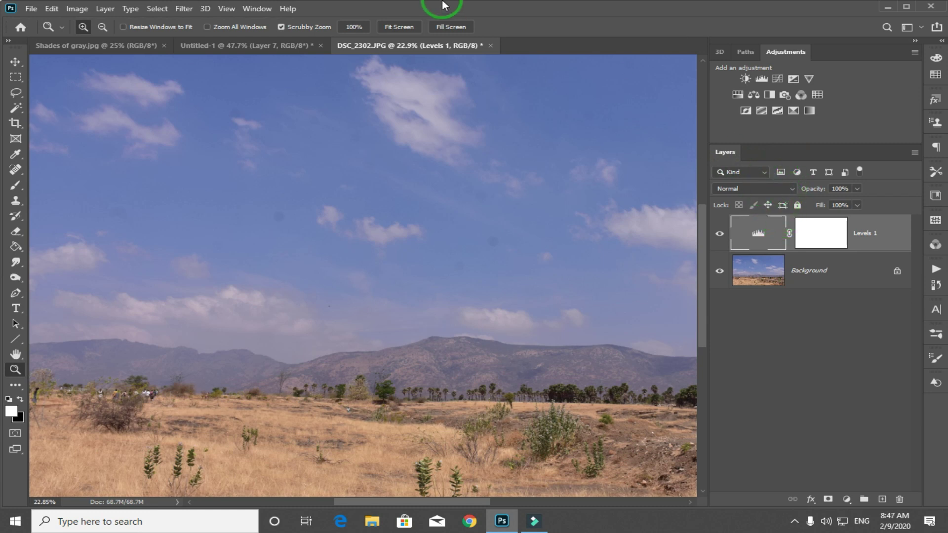
key(alt+bracketleft)
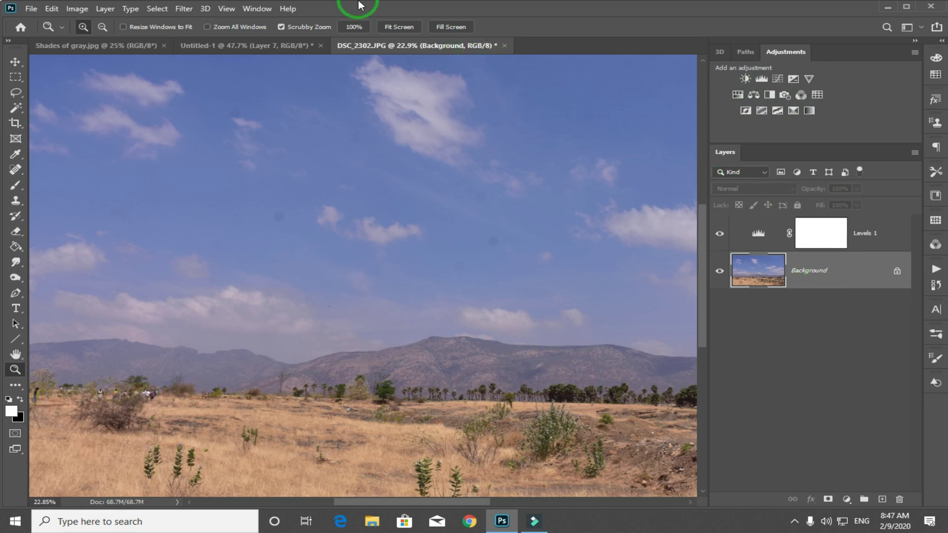
Step: Show the Channels panel and view only the Red and Green channels
click(256, 9)
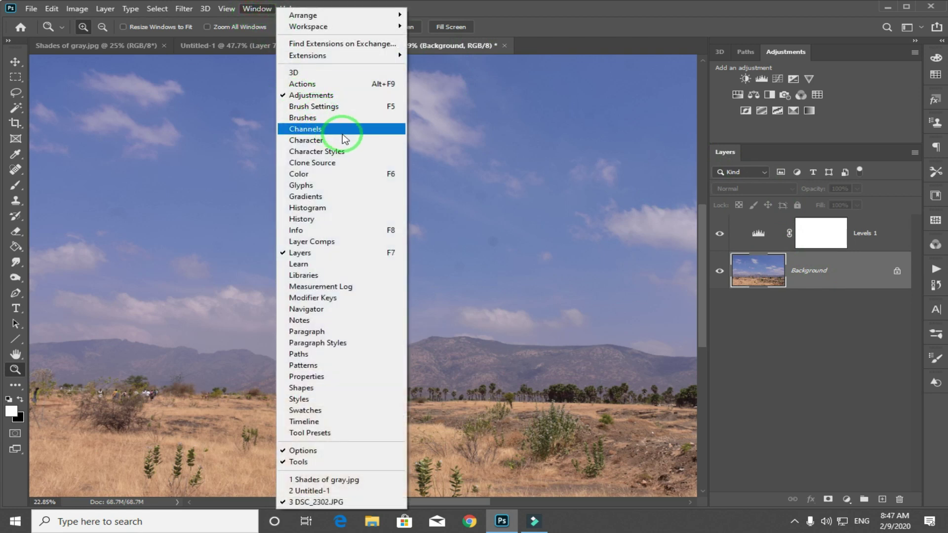
click(342, 133)
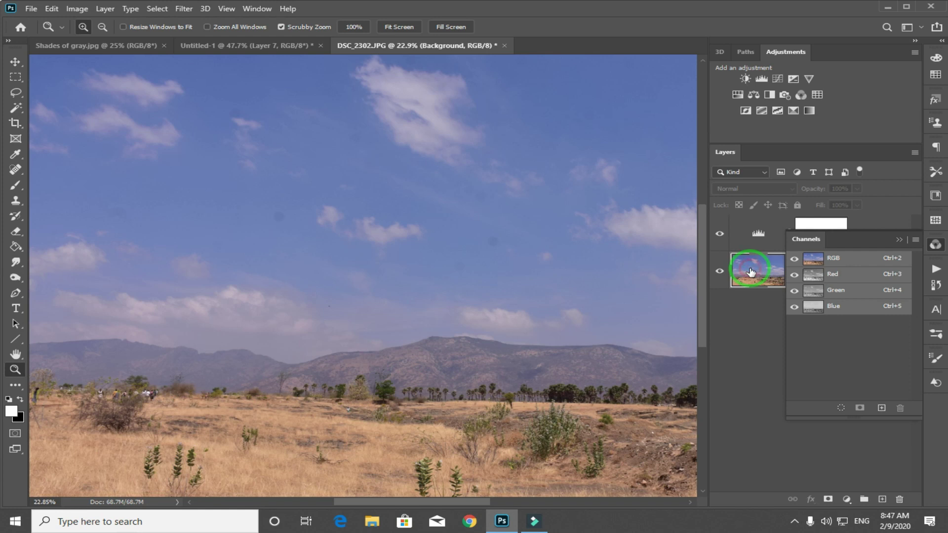
click(838, 274)
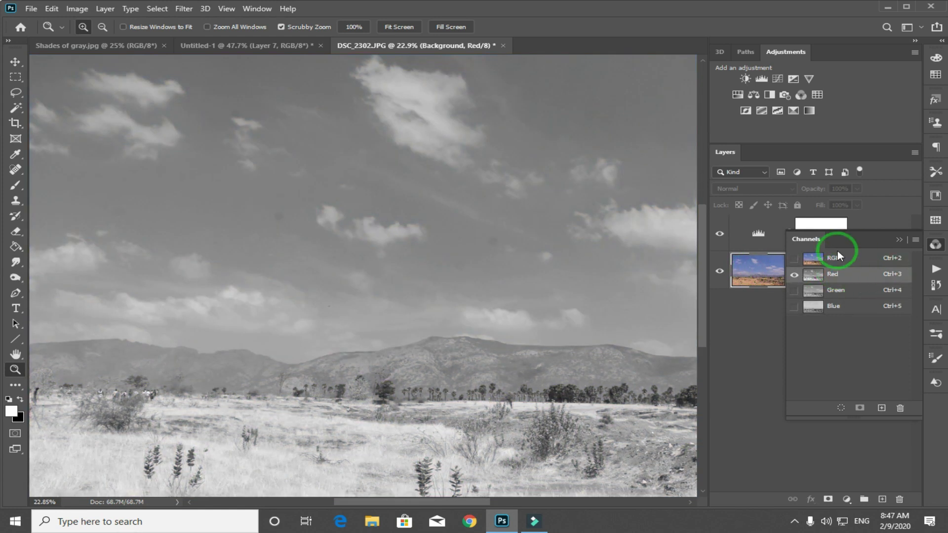
shift+click(852, 290)
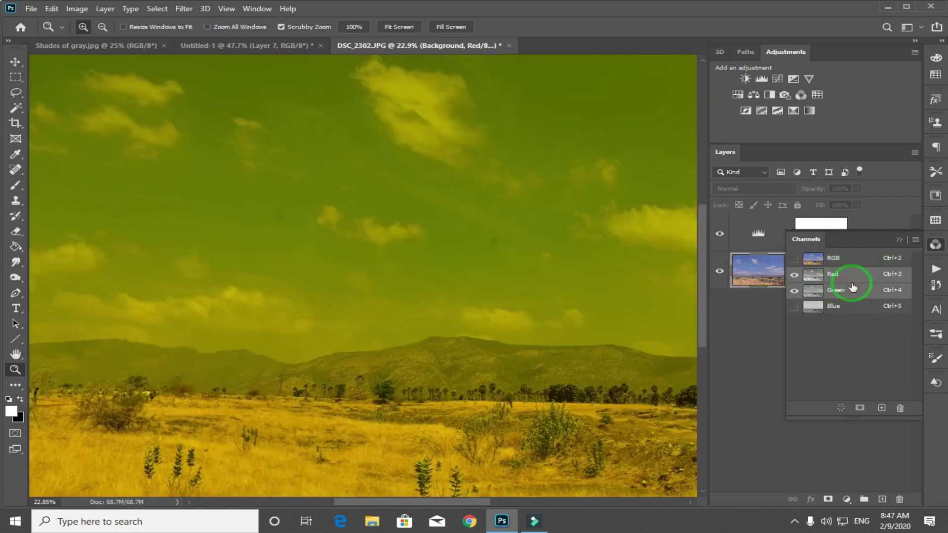
Step: Try an Image > Adjustments > Levels correction on RG with midtone 0.79, then cancel it
click(77, 8)
click(128, 44)
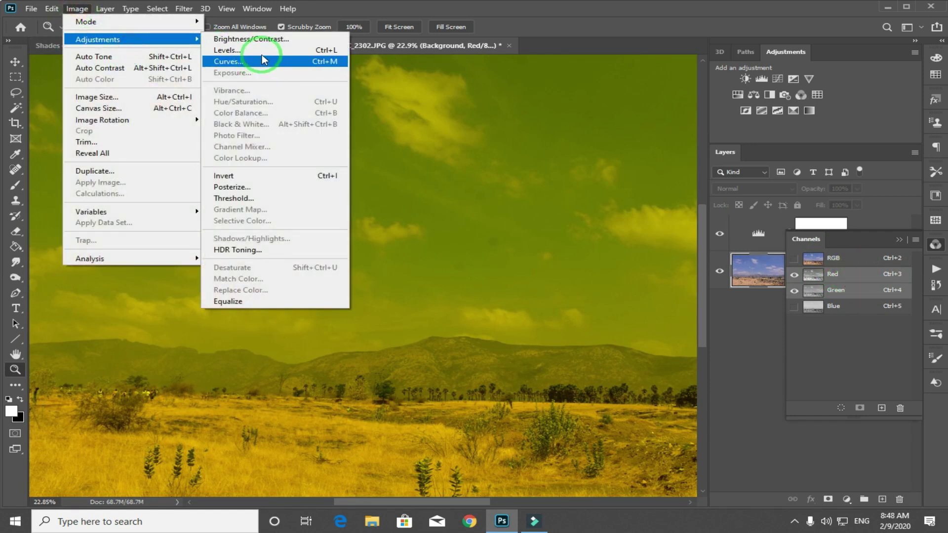
click(263, 51)
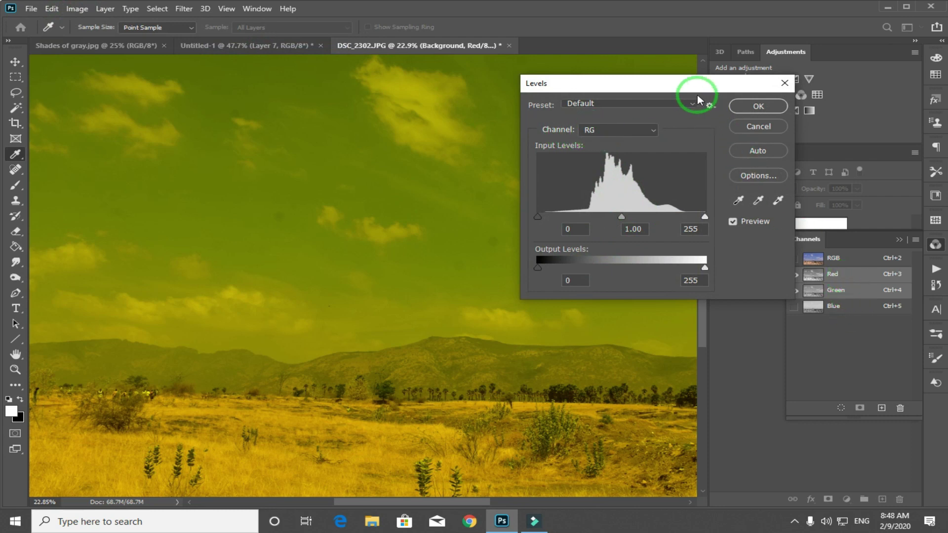
drag(697, 84, 609, 75)
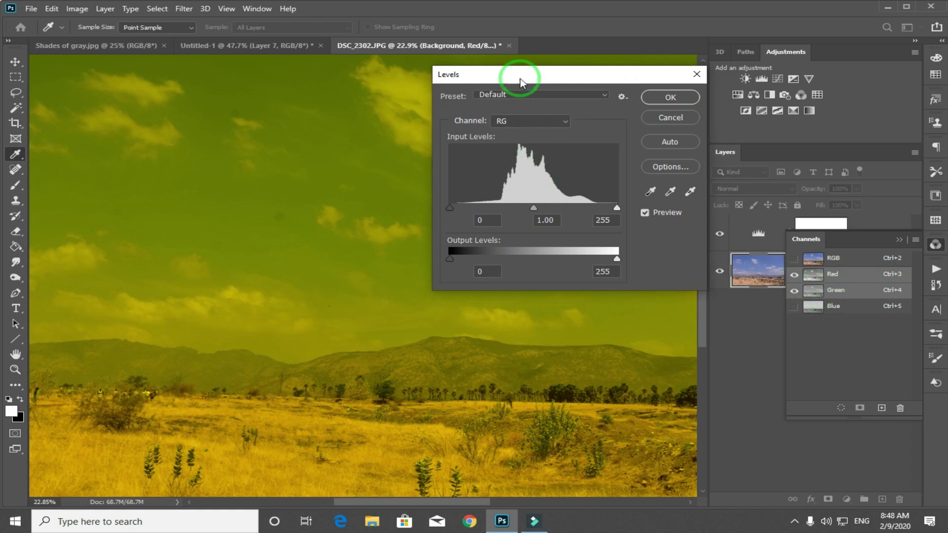
click(543, 120)
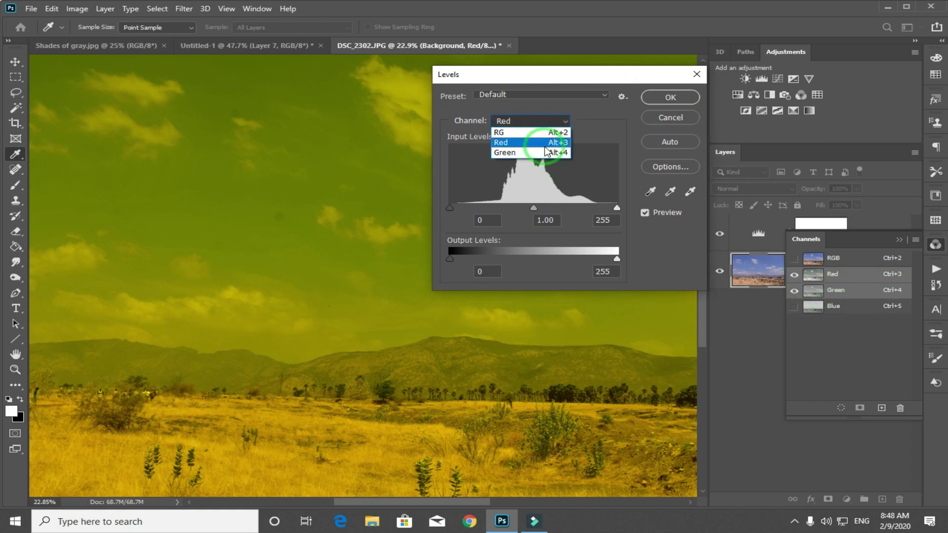
click(504, 160)
mouse_move(447, 211)
mouse_down()
mouse_move(465, 208)
mouse_move(449, 207)
mouse_up()
mouse_move(534, 208)
mouse_down()
mouse_move(514, 207)
mouse_move(546, 207)
mouse_up()
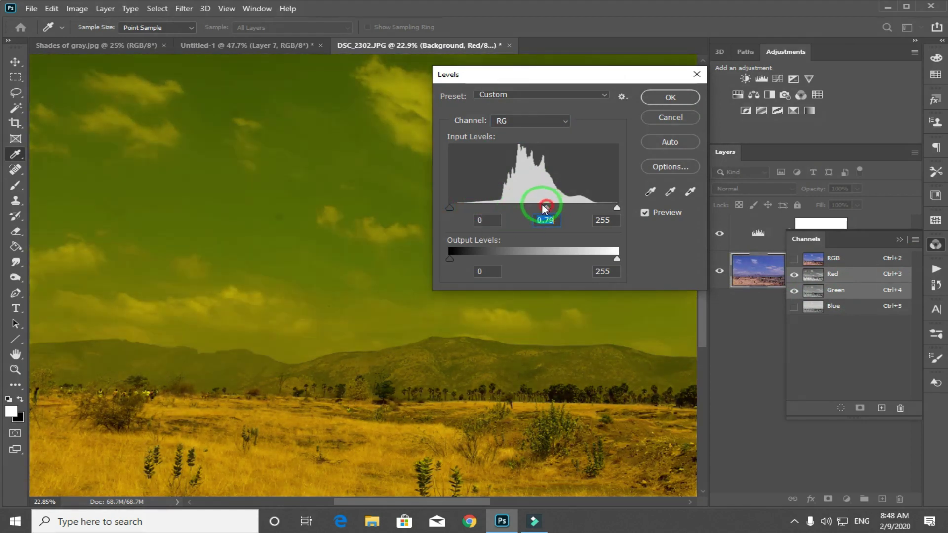
click(671, 117)
key(z)
click(898, 239)
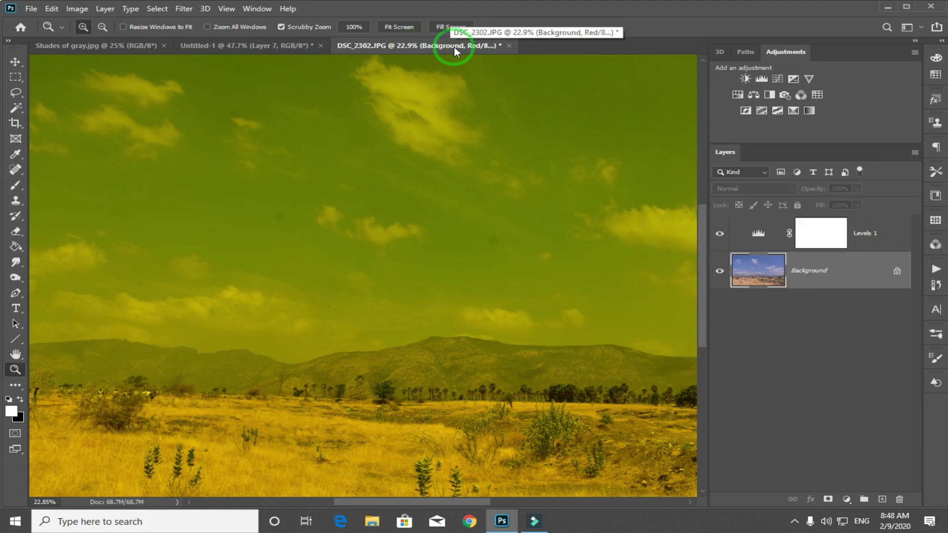
Step: Convert the landscape to CMYK Color, accepting the discarded adjustment layer
click(812, 270)
click(813, 270)
click(825, 109)
click(88, 8)
click(132, 39)
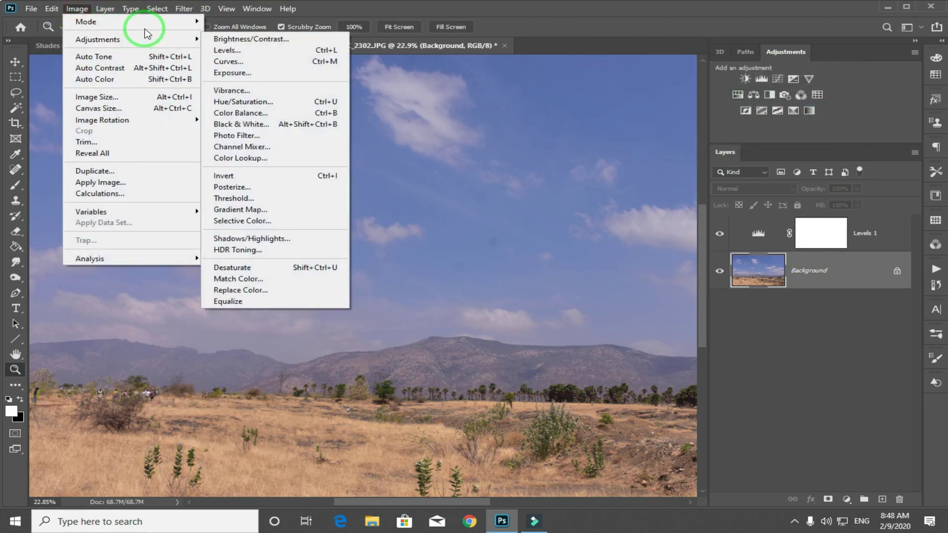
mouse_move(143, 22)
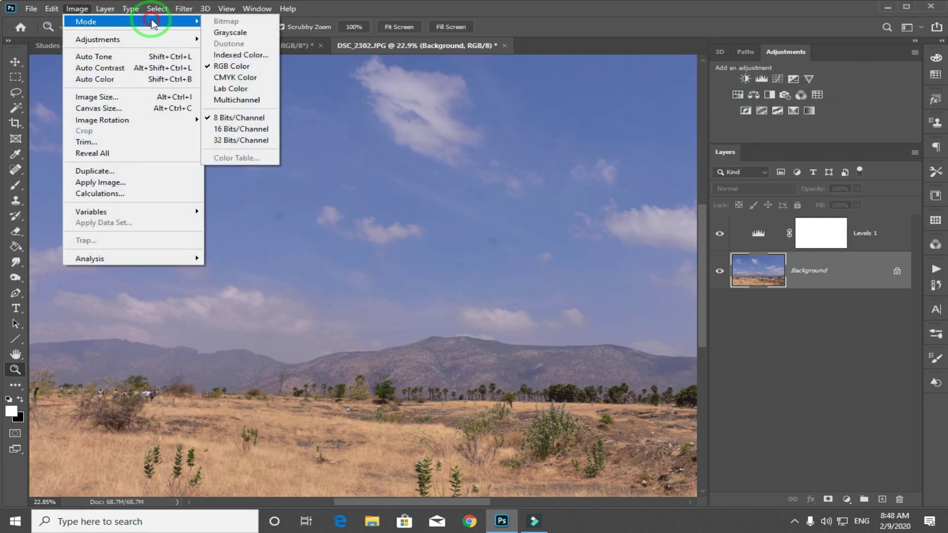
click(250, 77)
click(425, 199)
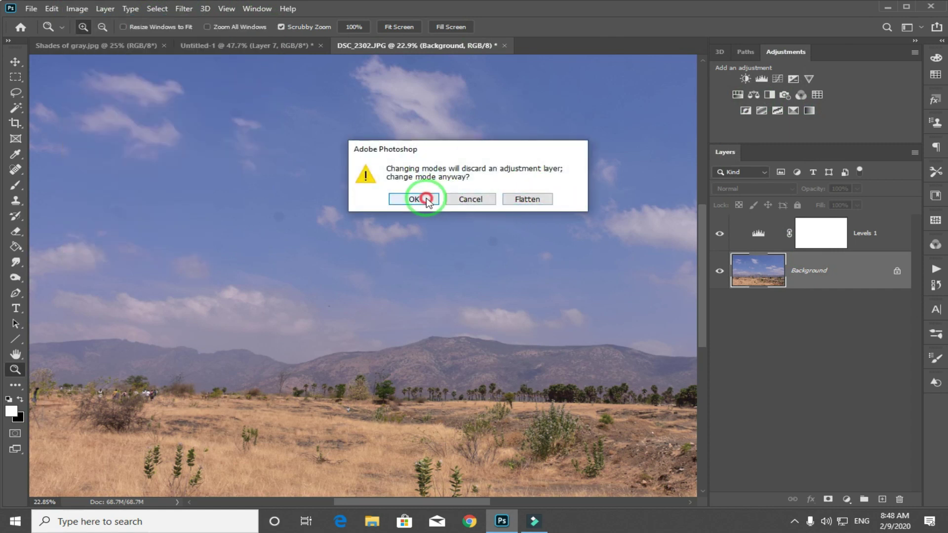
click(480, 215)
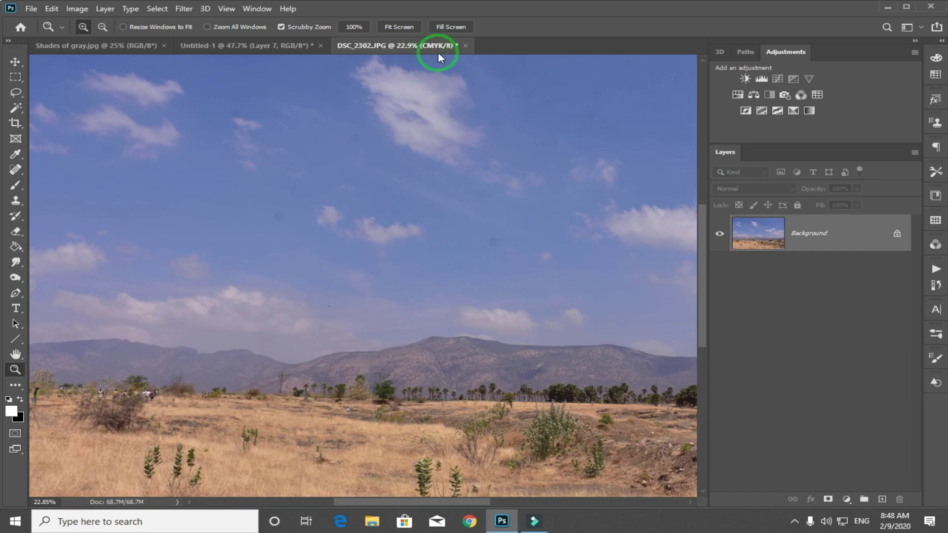
Step: View only the Cyan channel and inspect its histogram in Levels
click(257, 8)
click(326, 129)
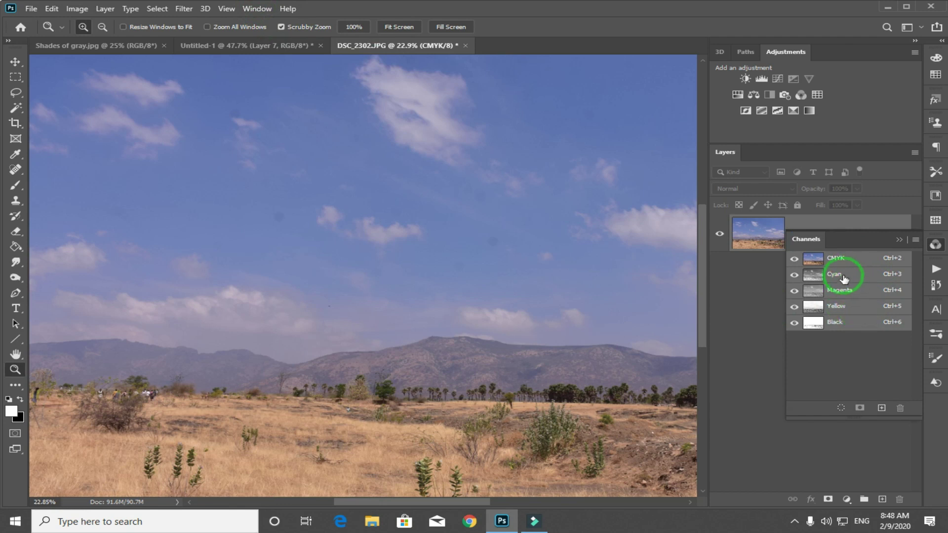
click(844, 279)
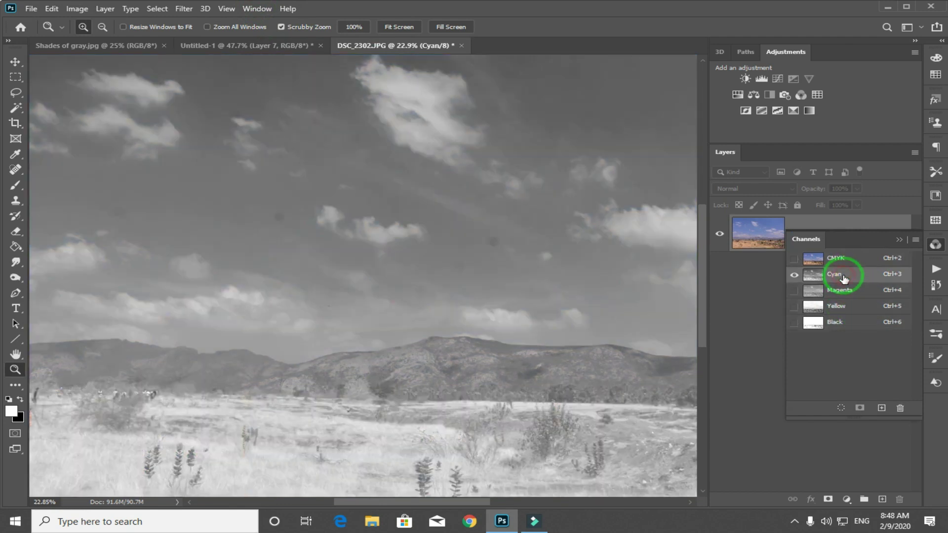
click(91, 8)
click(127, 39)
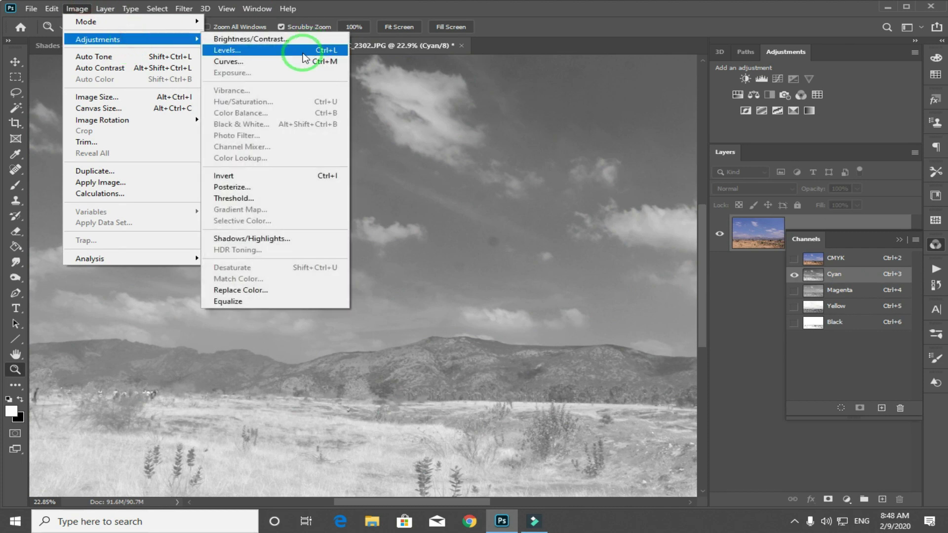
click(304, 54)
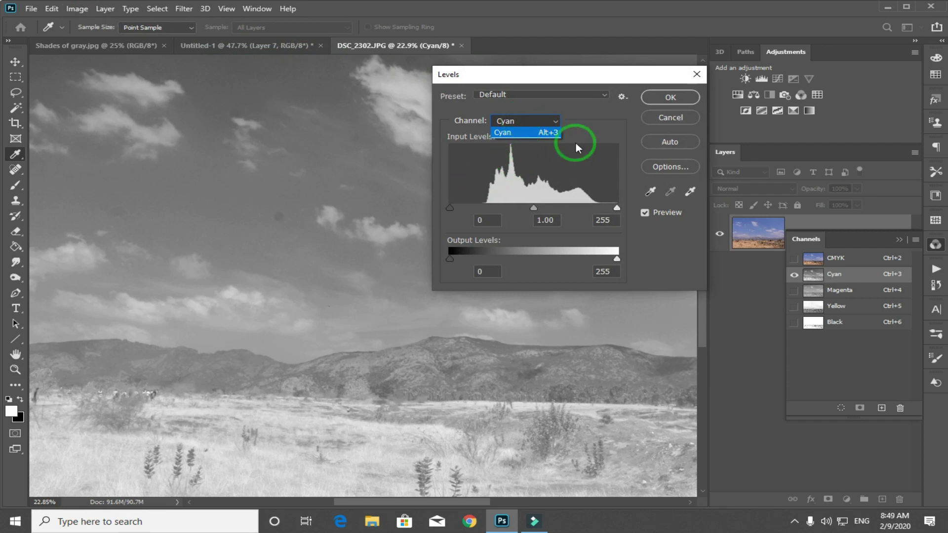
click(672, 114)
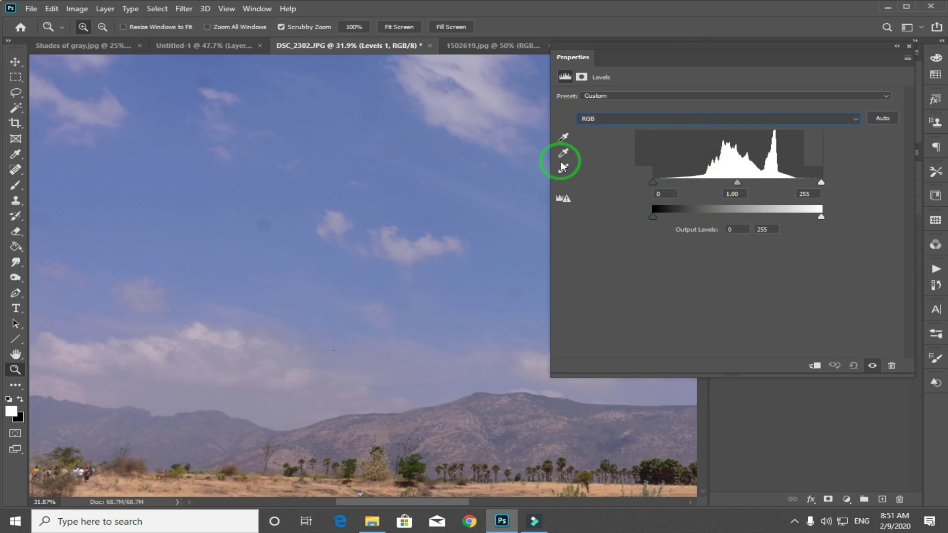
Step: Keep the Levels channel on RGB and zoom out to 12.4% to fit the whole landscape
click(667, 123)
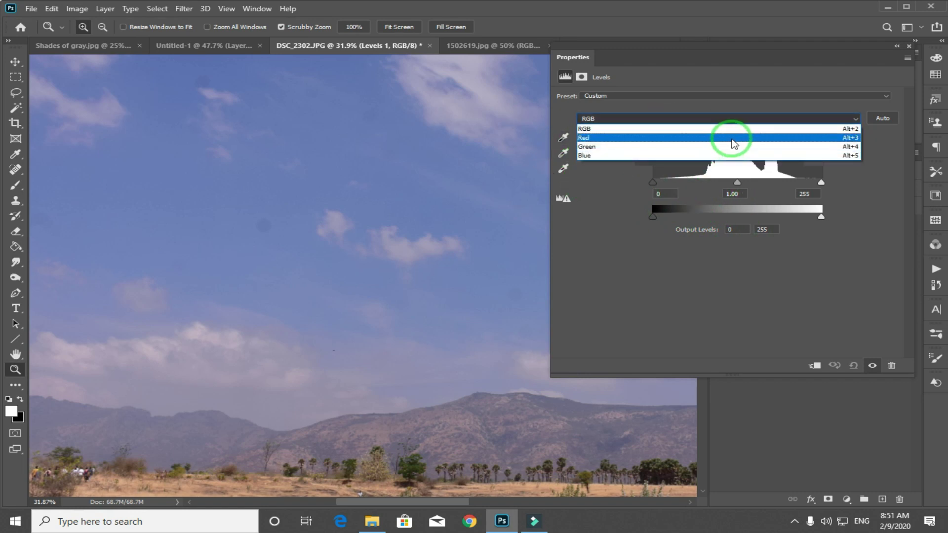
click(629, 218)
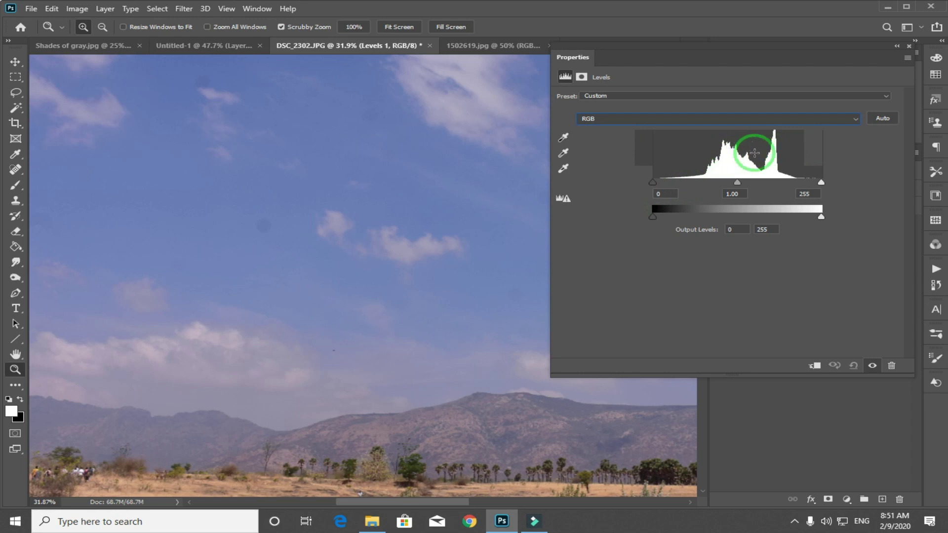
click(708, 159)
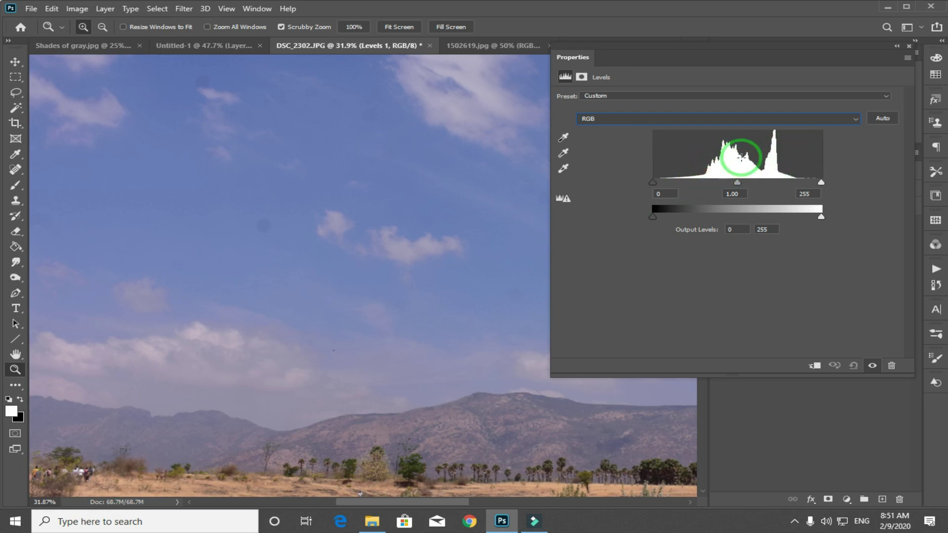
drag(411, 195, 314, 253)
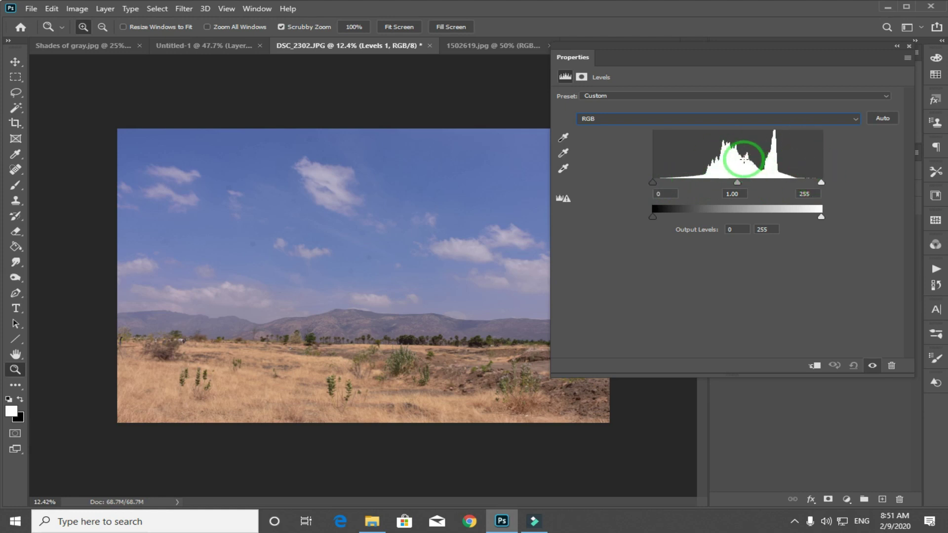
Step: Inspect 1502619.jpg's washed-out histogram in Levels, cancel, and close it without saving
click(471, 46)
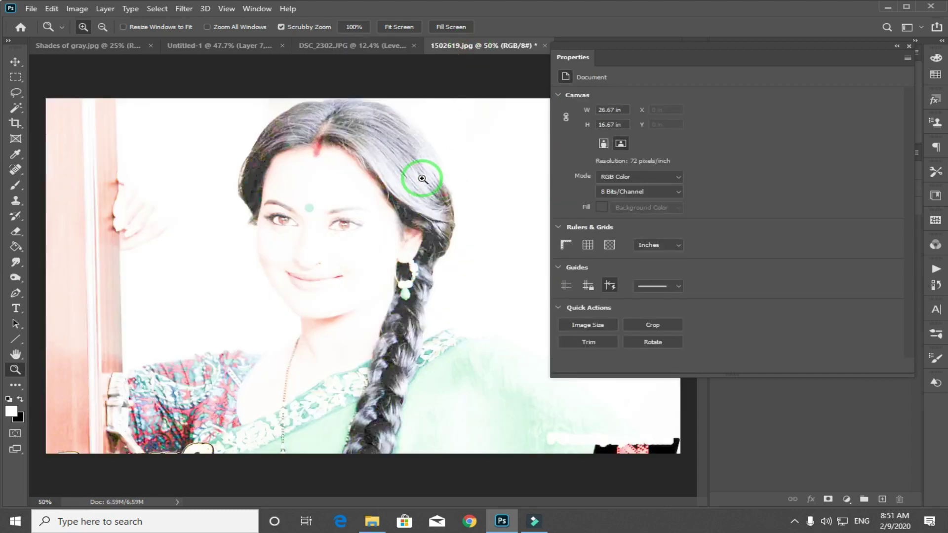
click(425, 135)
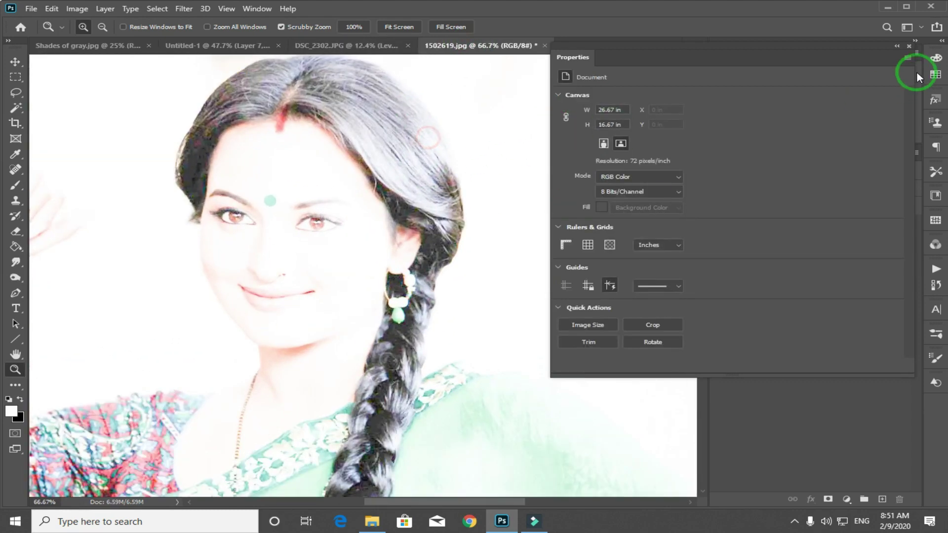
click(898, 49)
key(ctrl+l)
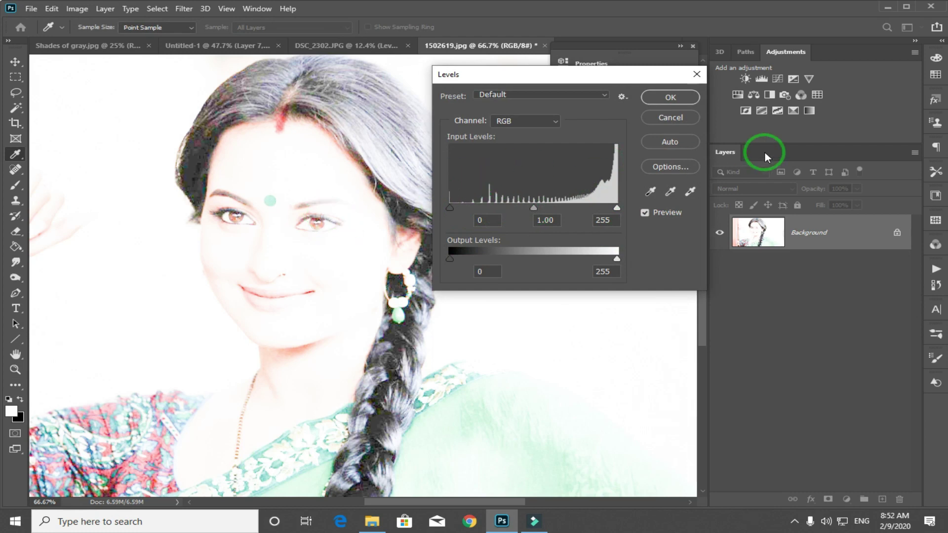
click(684, 117)
key(z)
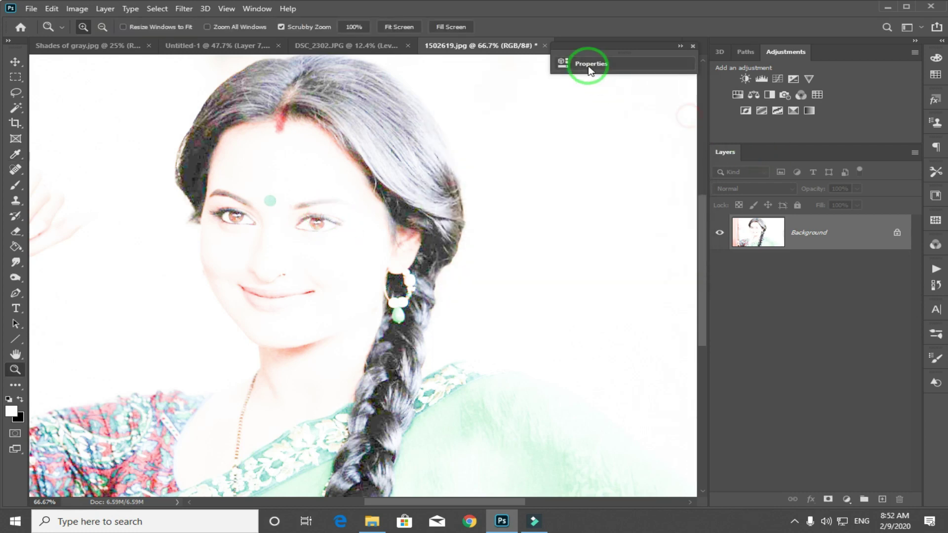
click(693, 47)
click(544, 45)
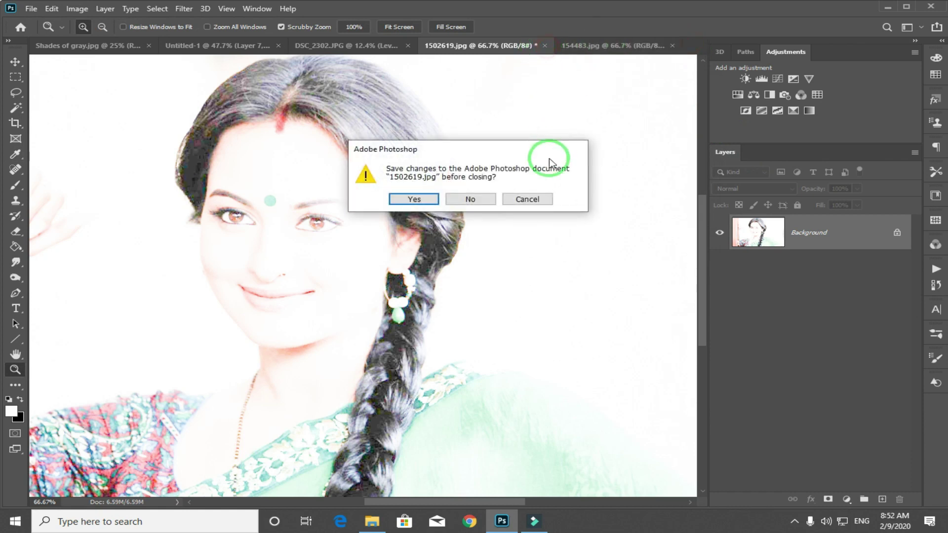
click(478, 200)
Step: Switch to 154483.jpg and inspect its dark histogram in Levels, then cancel
click(552, 46)
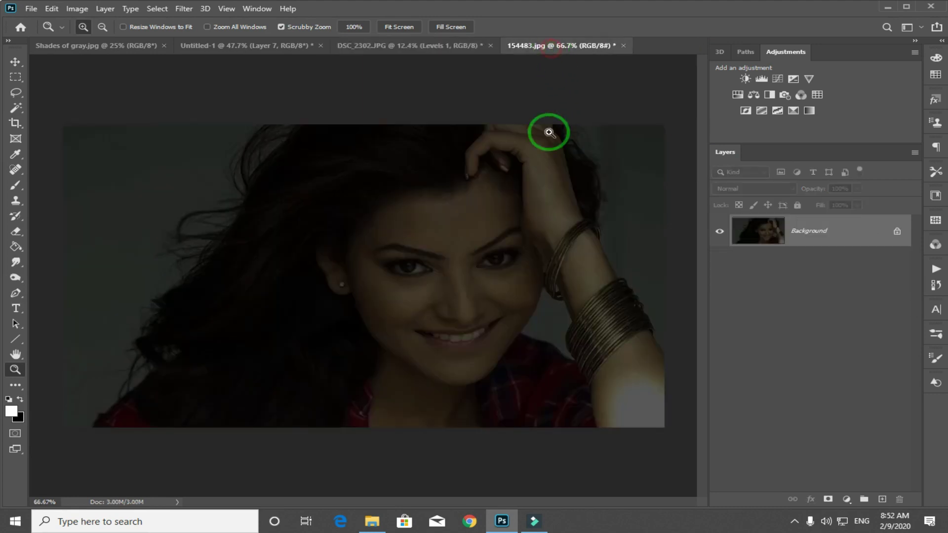
key(ctrl+l)
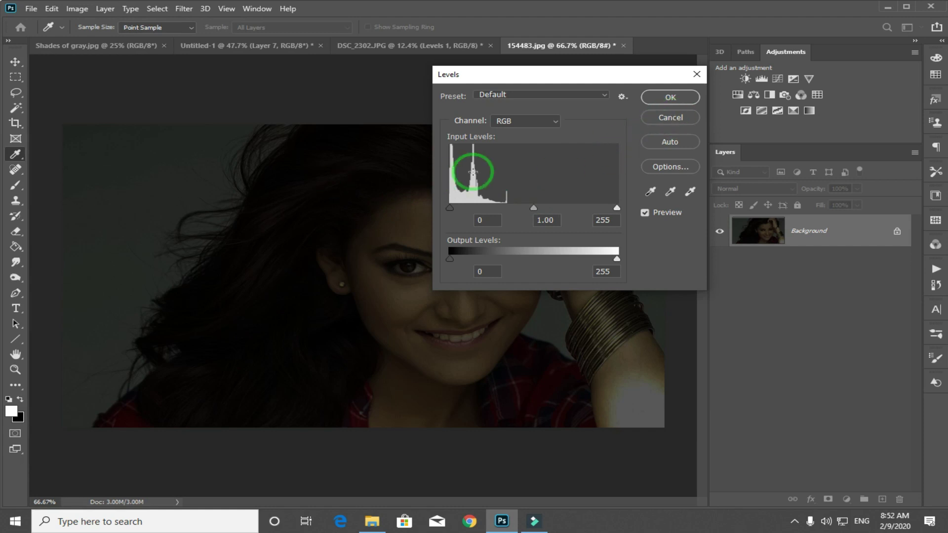
click(669, 119)
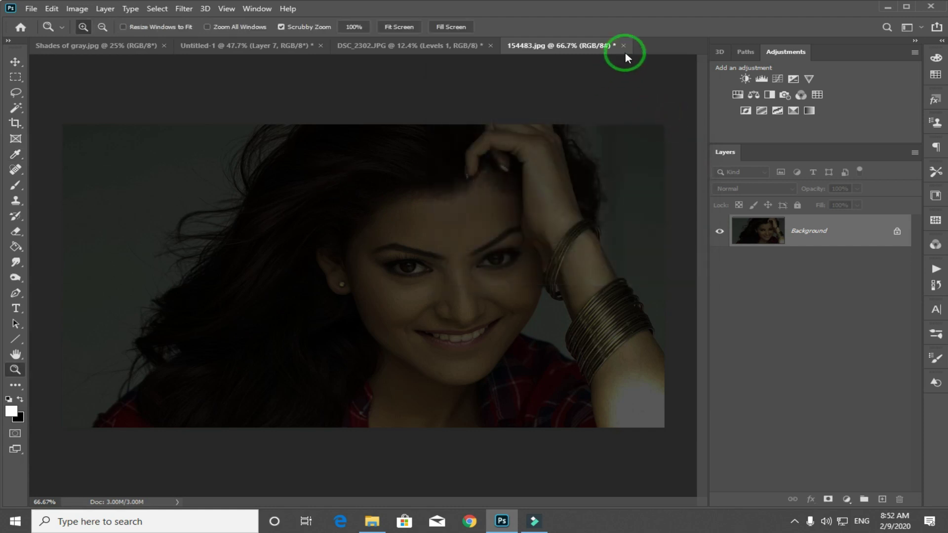
click(624, 45)
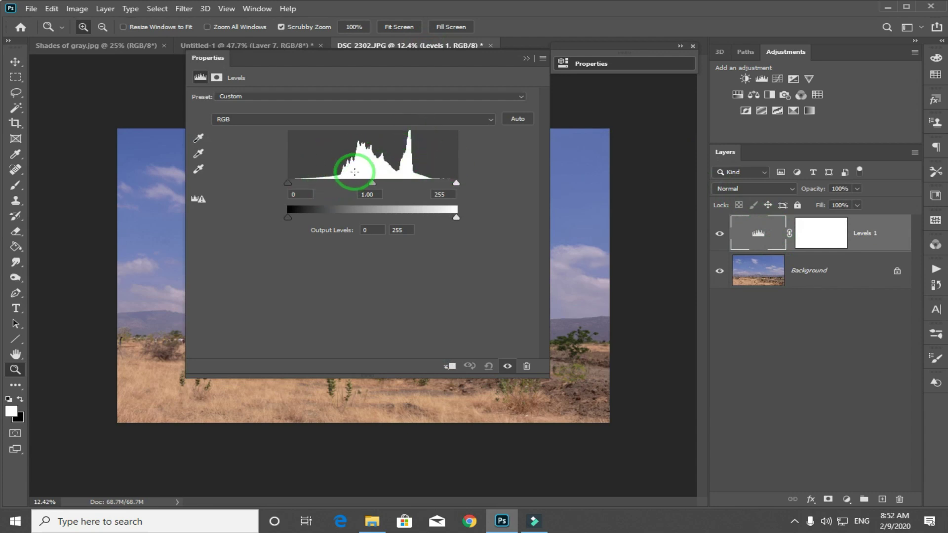
Step: Raise the Levels 1 output black point to 24 and lower the output white point to 228
drag(289, 218, 303, 218)
drag(456, 217, 439, 217)
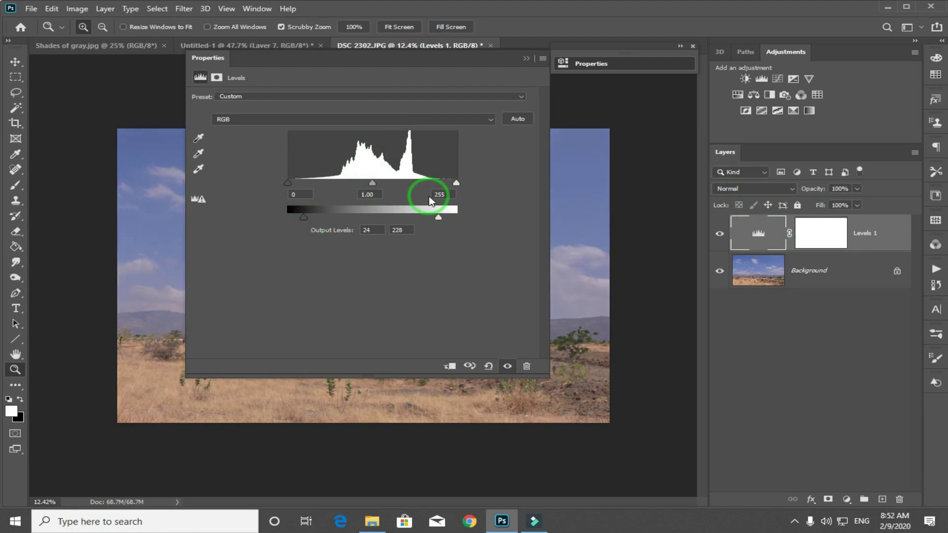